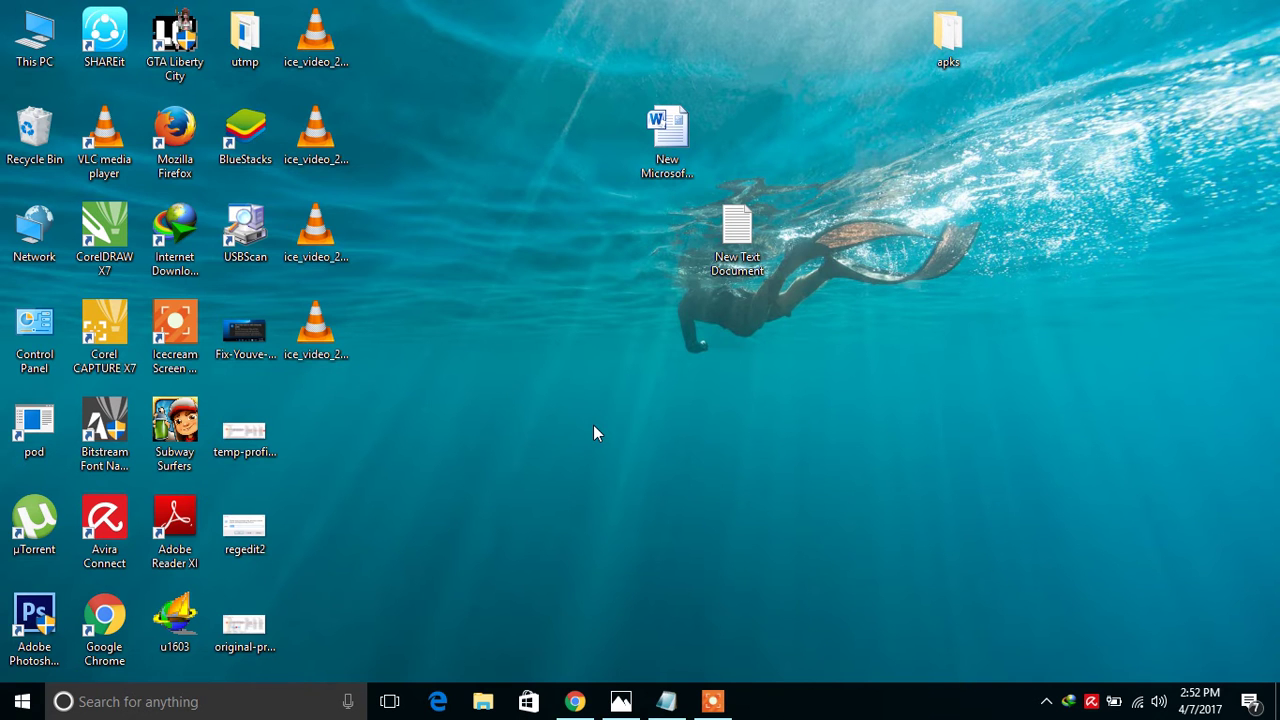
Step: View the Fix-Youve-been-signed-in-with-a-temporary-profile-Windows-10.png image on the desktop and close it
{"action": "double_click", "coordinate": [262, 337]}
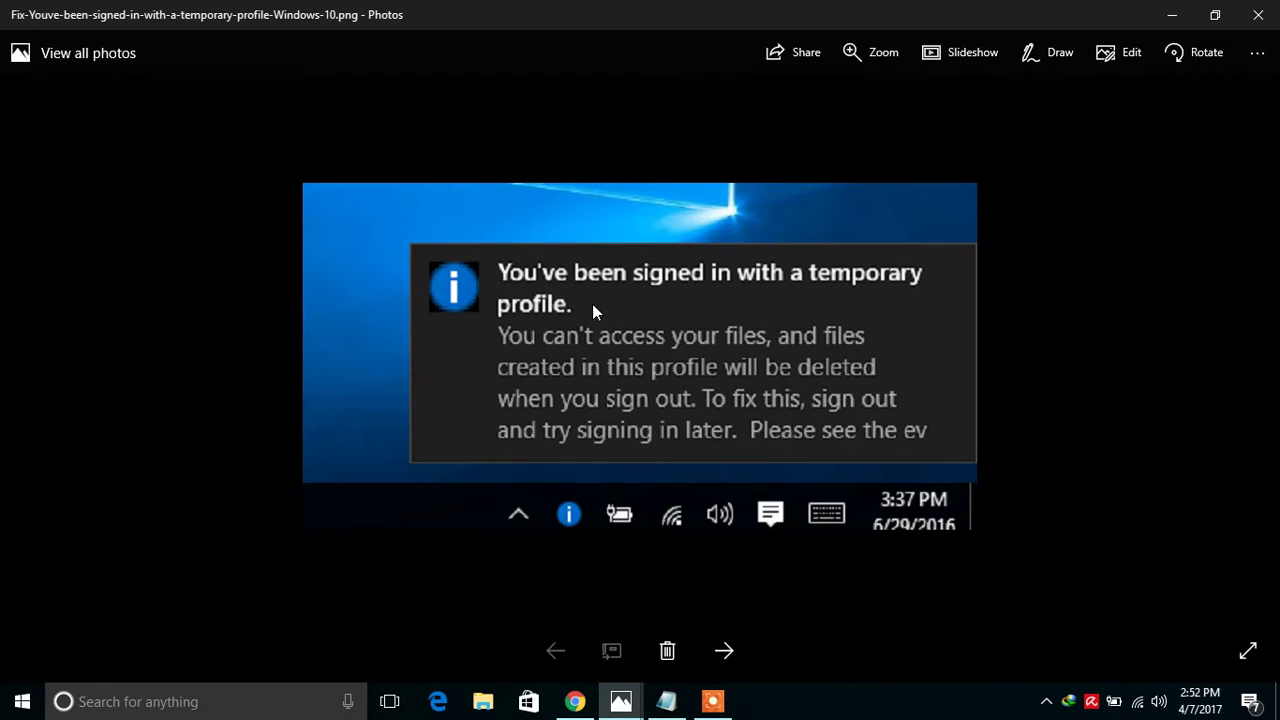
{"action": "left_click", "coordinate": [1258, 15]}
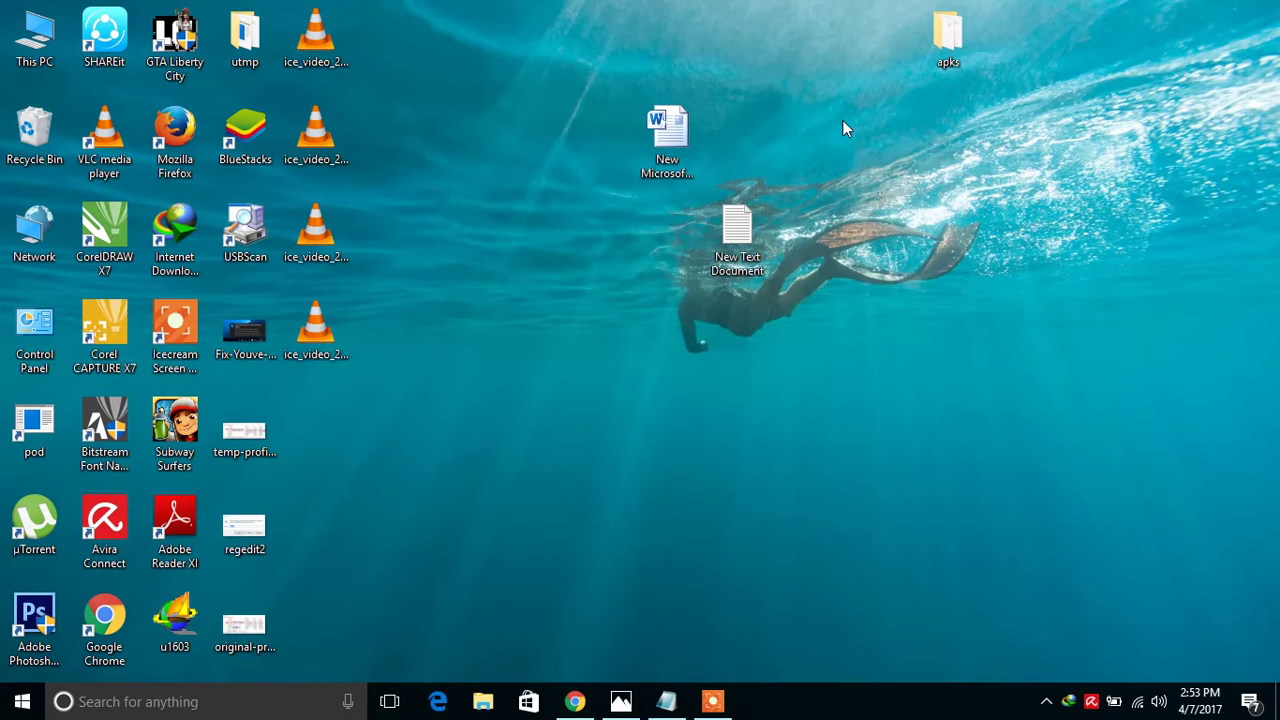
{"action": "right_click", "coordinate": [774, 60]}
{"action": "left_click", "coordinate": [828, 109]}
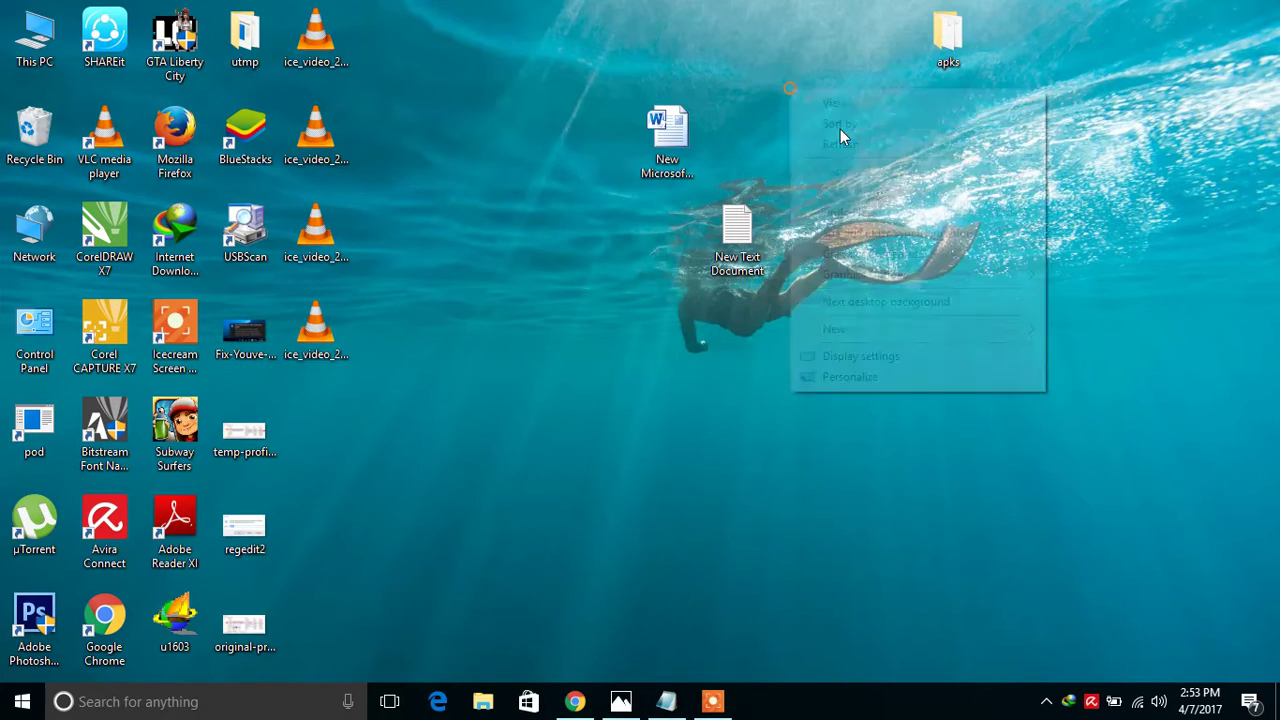
{"action": "left_click", "coordinate": [847, 151]}
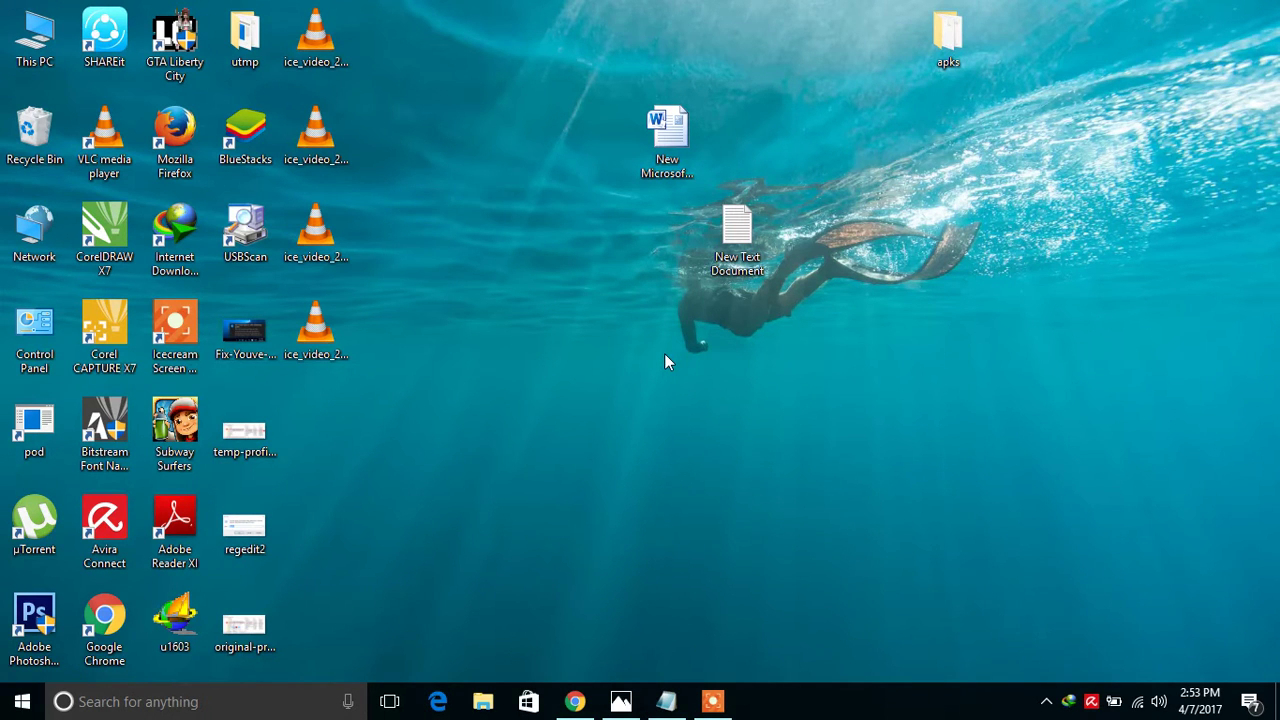
Step: Query the user account's SID in a cmd window with "wmic useraccount where name=... get sid", using the account's user name, and close the window
{"action": "key", "text": "super+r"}
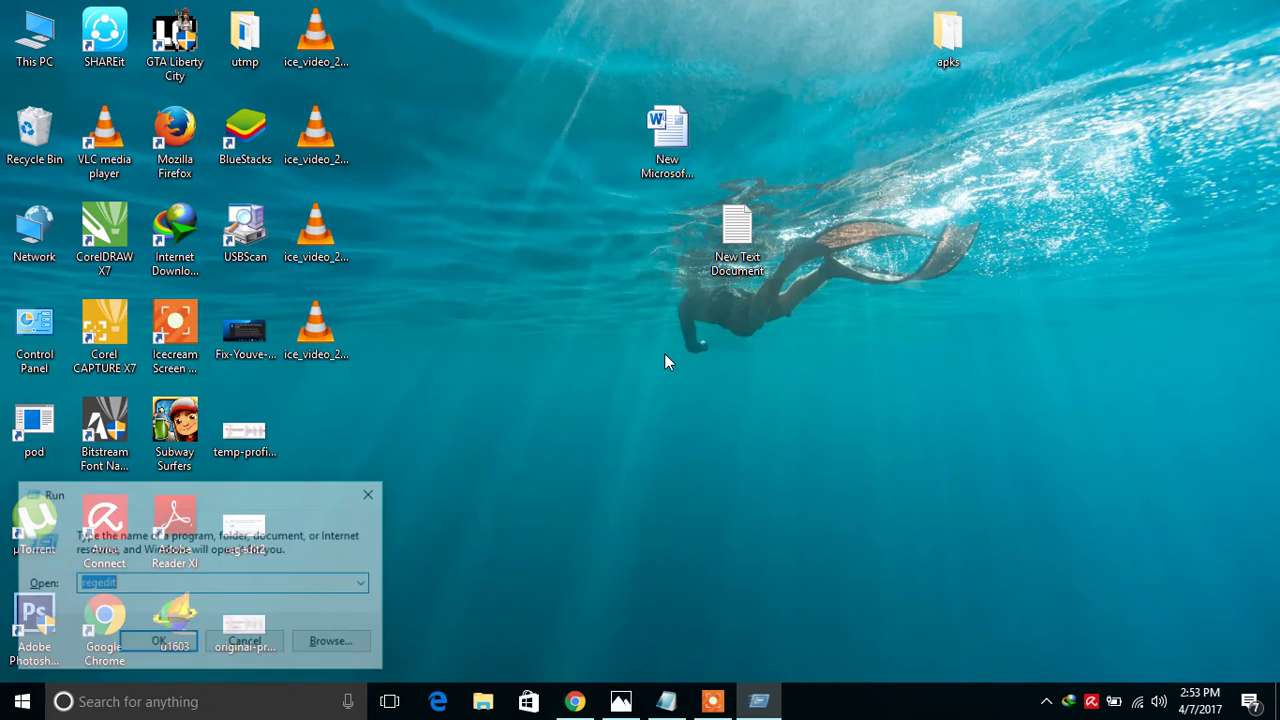
{"action": "type", "text": "cmd"}
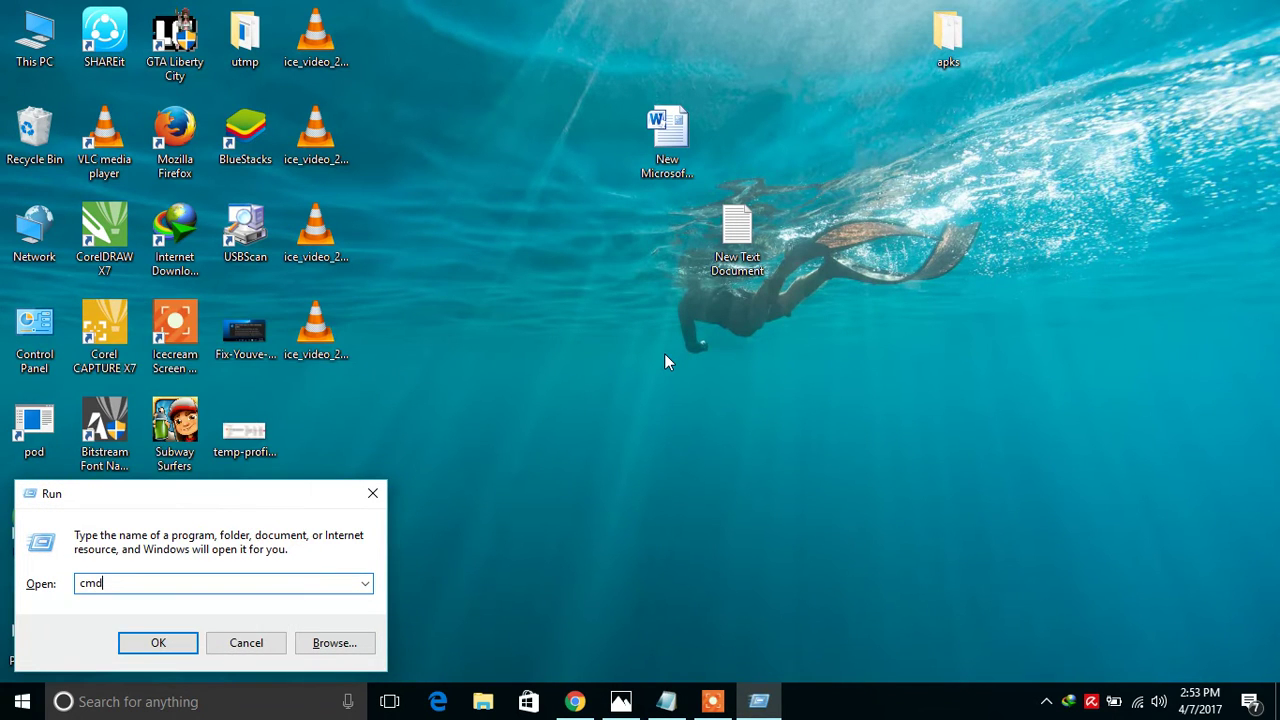
{"action": "key", "text": "Return"}
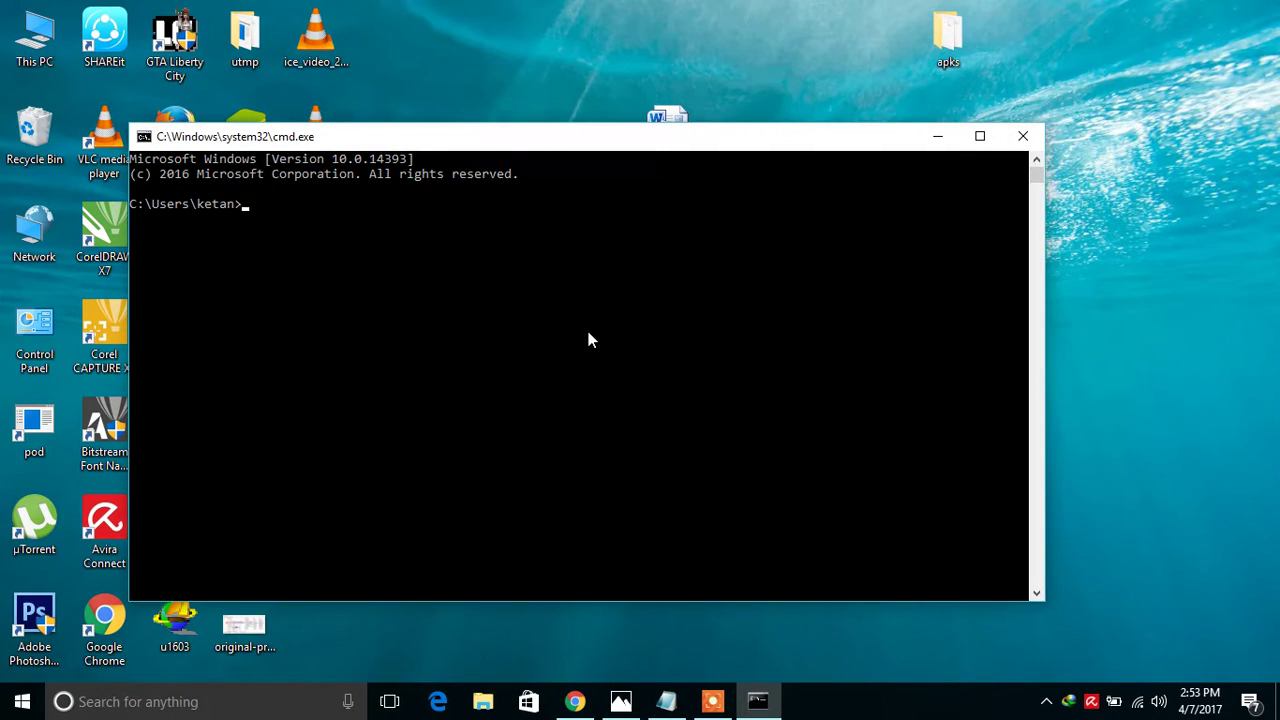
{"action": "type", "text": "wmic useraccount where nam"}
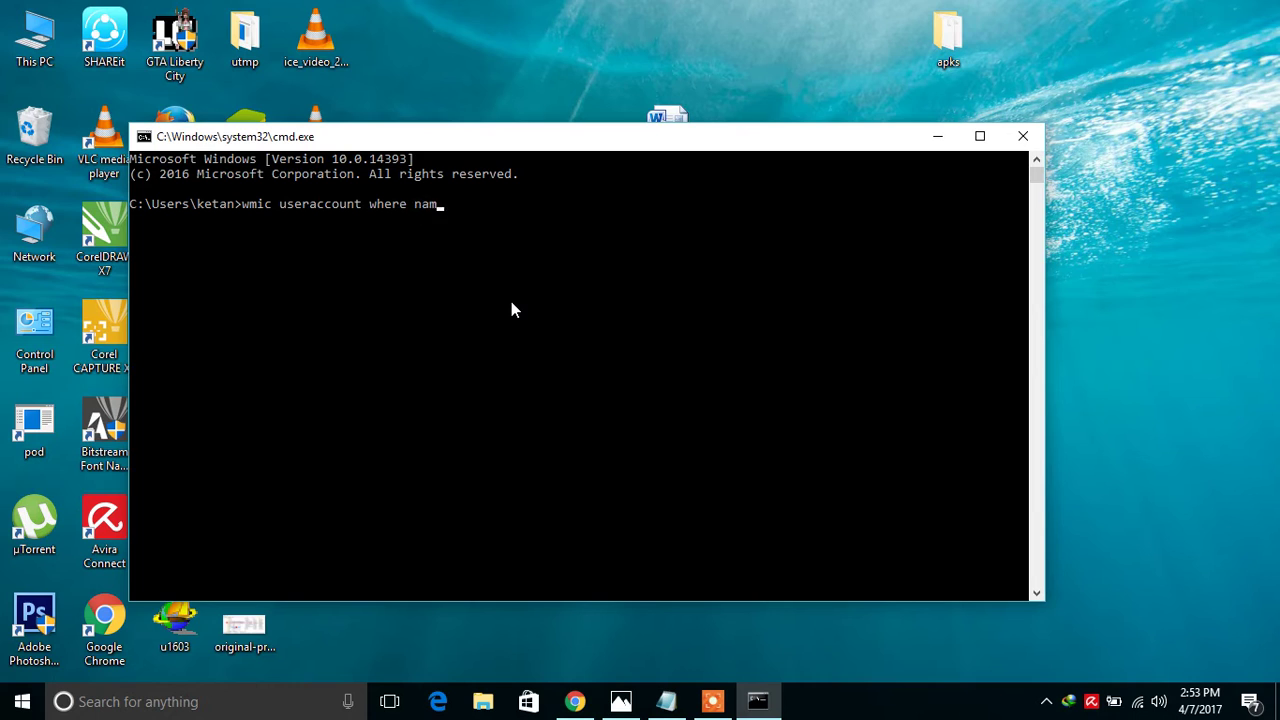
{"action": "type", "text": "e='ketan' get sid"}
{"action": "key", "text": "Return"}
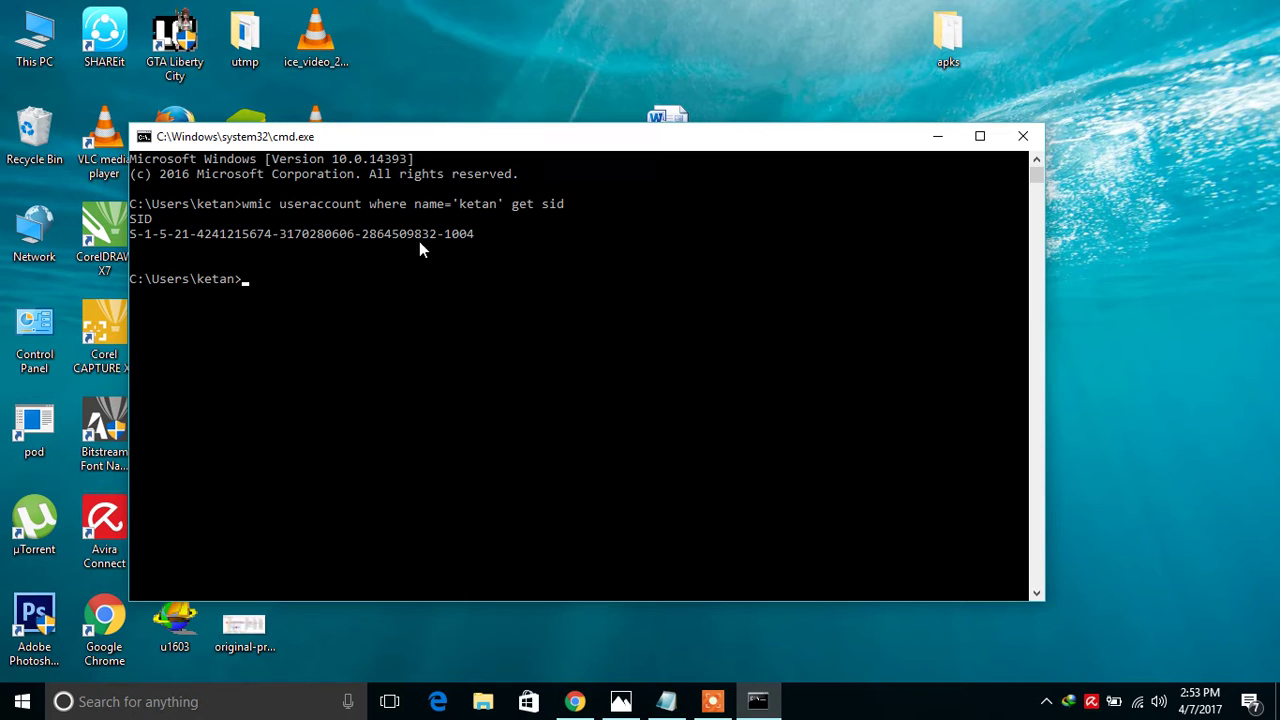
{"action": "left_click", "coordinate": [1023, 136]}
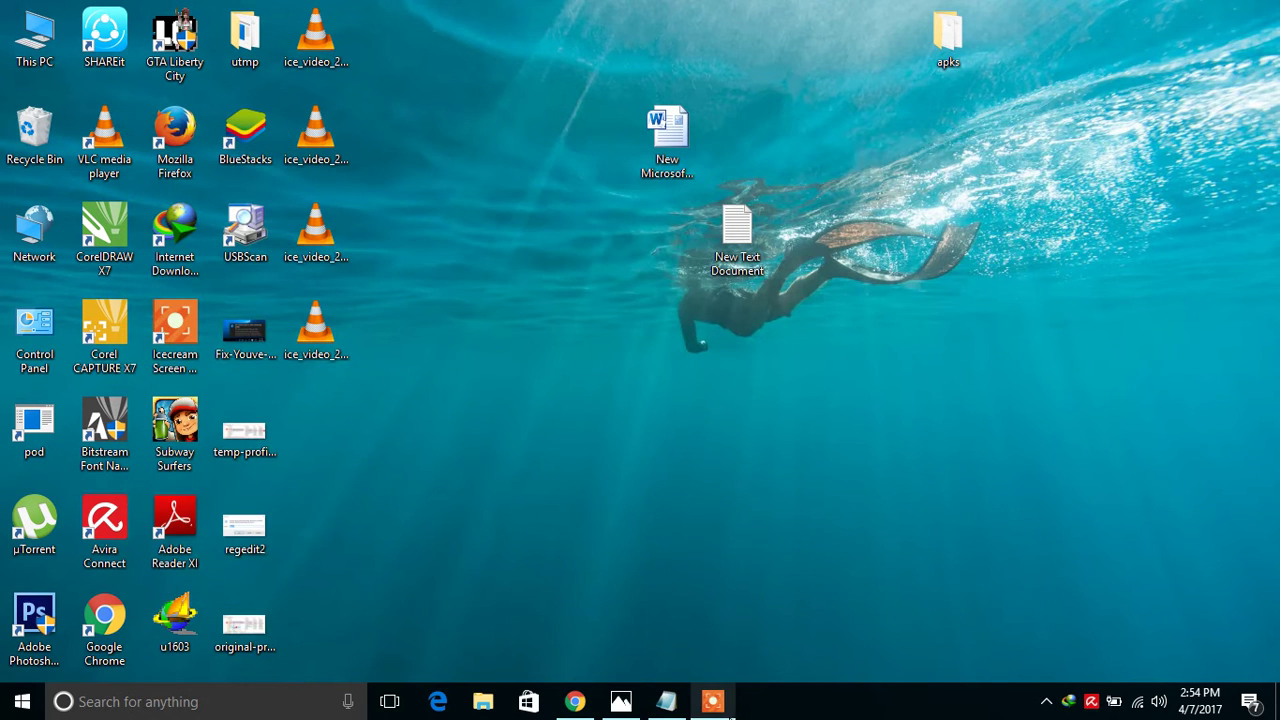
{"action": "left_click", "coordinate": [712, 701]}
{"action": "left_click", "coordinate": [680, 670]}
{"action": "left_click", "coordinate": [663, 525]}
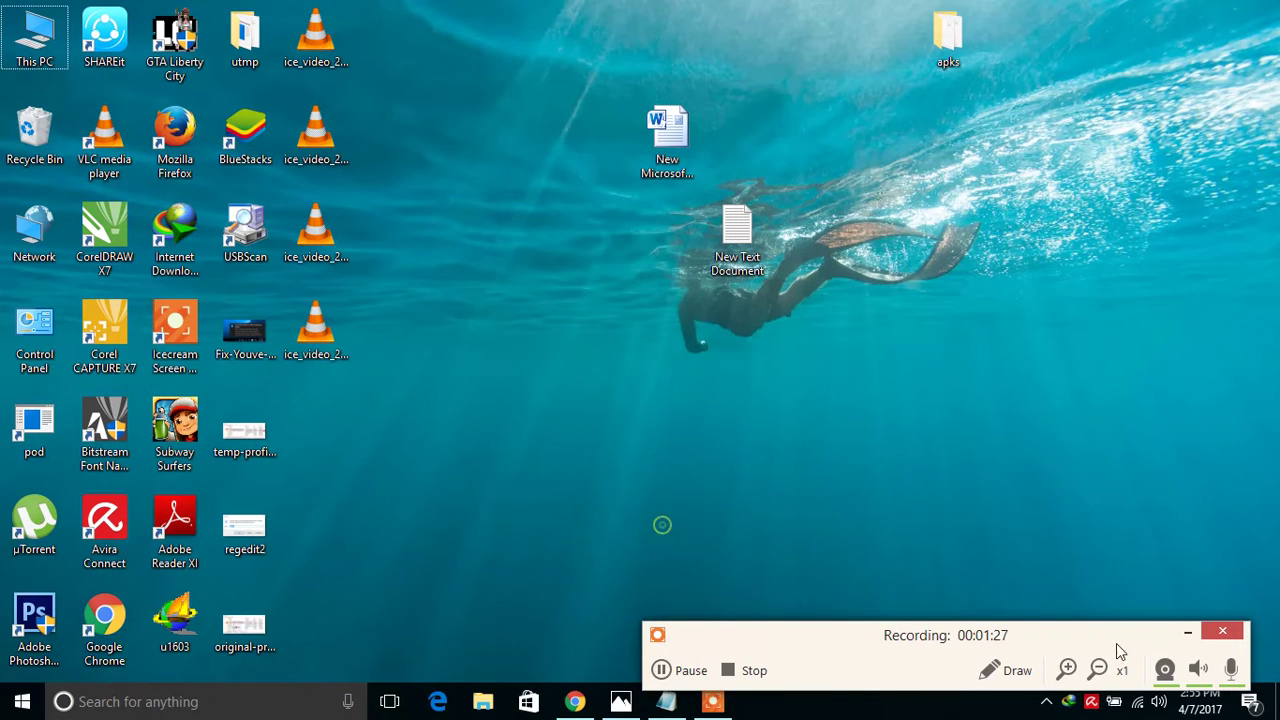
{"action": "left_click", "coordinate": [1187, 631]}
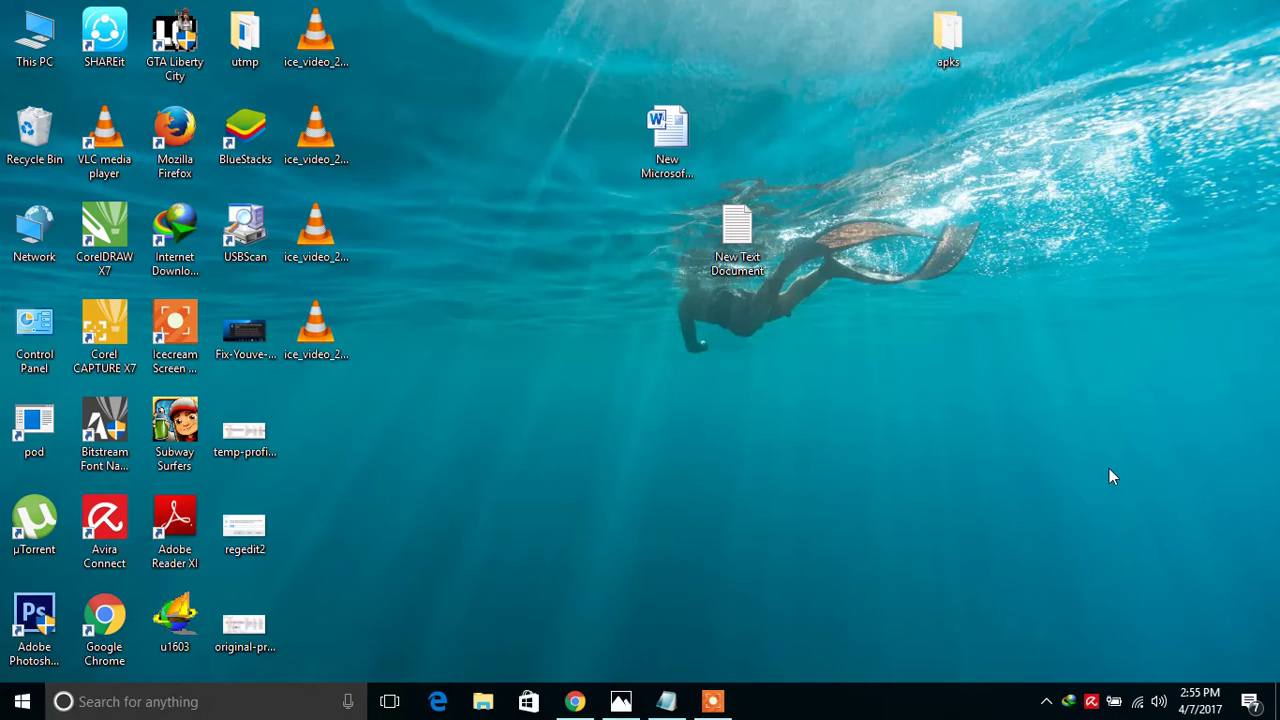
Step: Open the Registry Editor by running regedit
{"action": "key", "text": "super+r"}
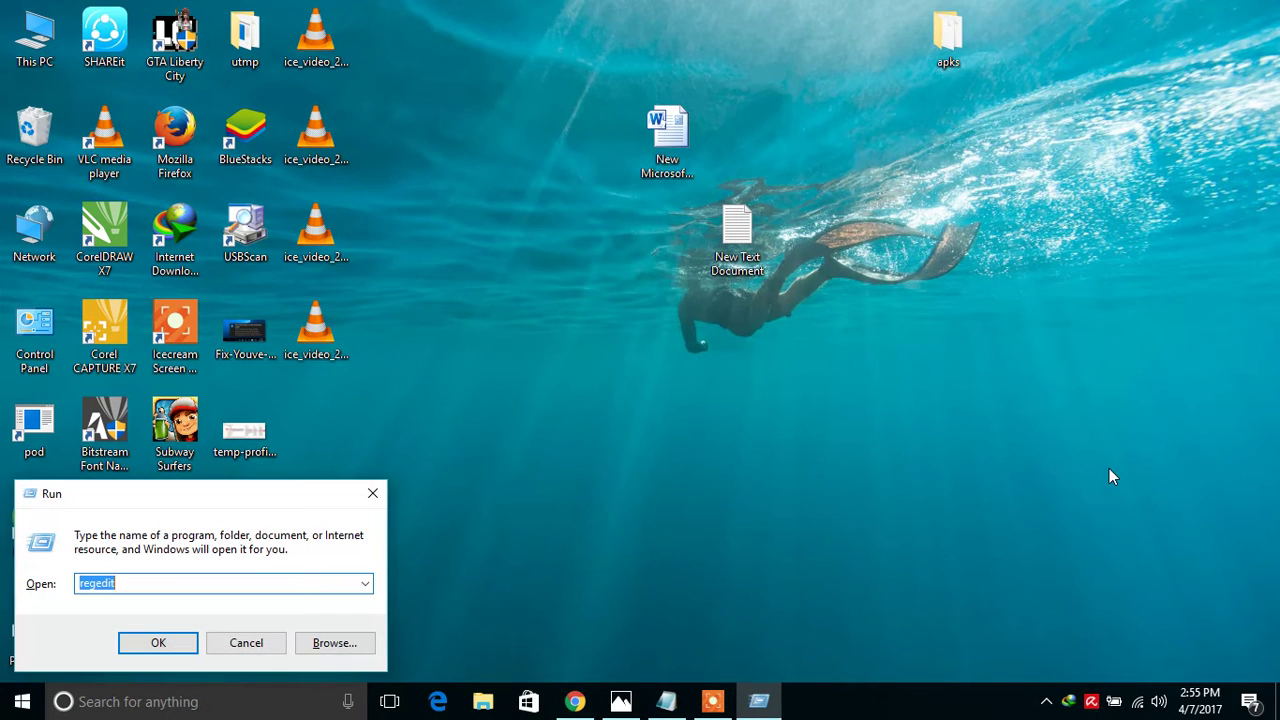
{"action": "type", "text": "re"}
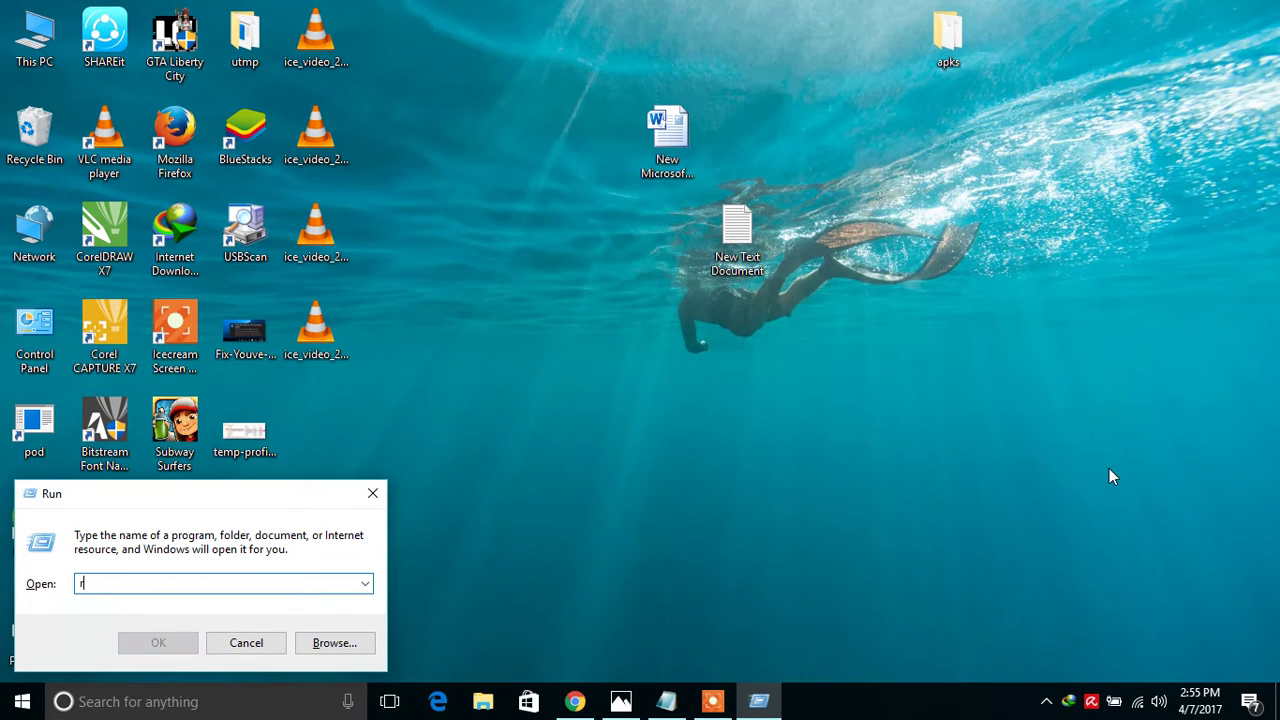
{"action": "key", "text": "Down"}
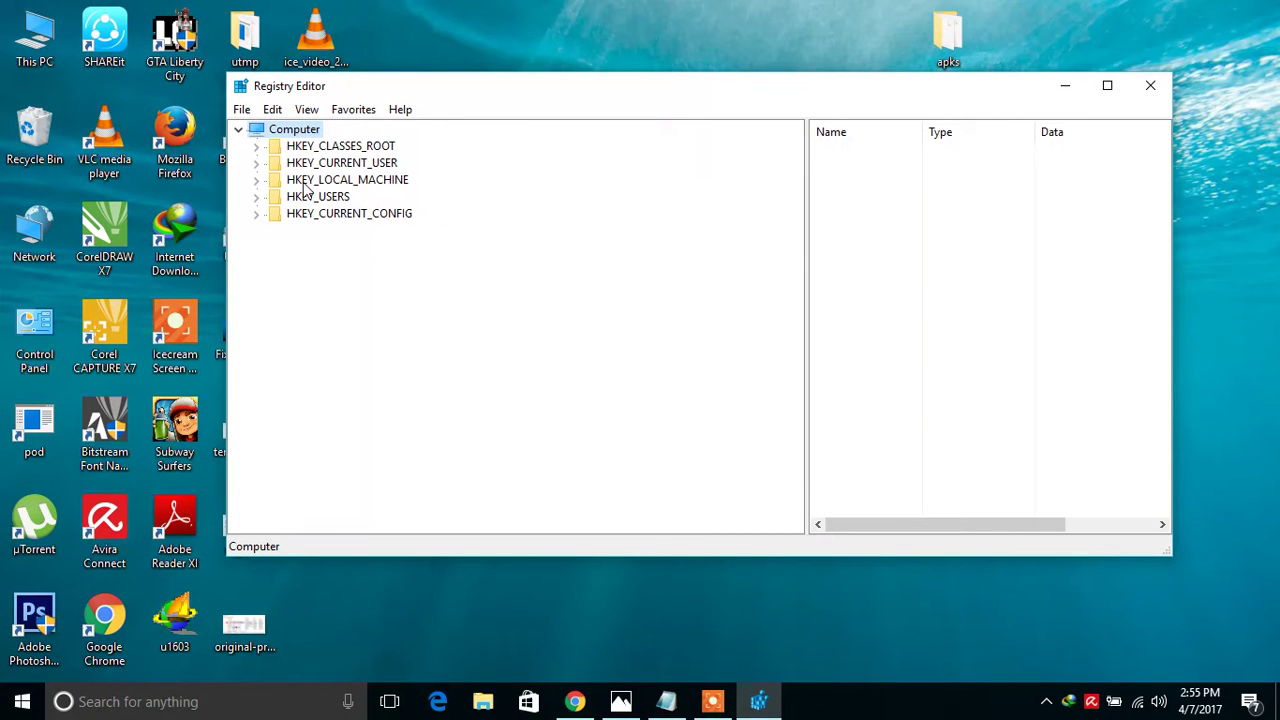
Step: Expand the registry tree down to HKEY_LOCAL_MACHINE\SOFTWARE\Microsoft
{"action": "double_click", "coordinate": [303, 182]}
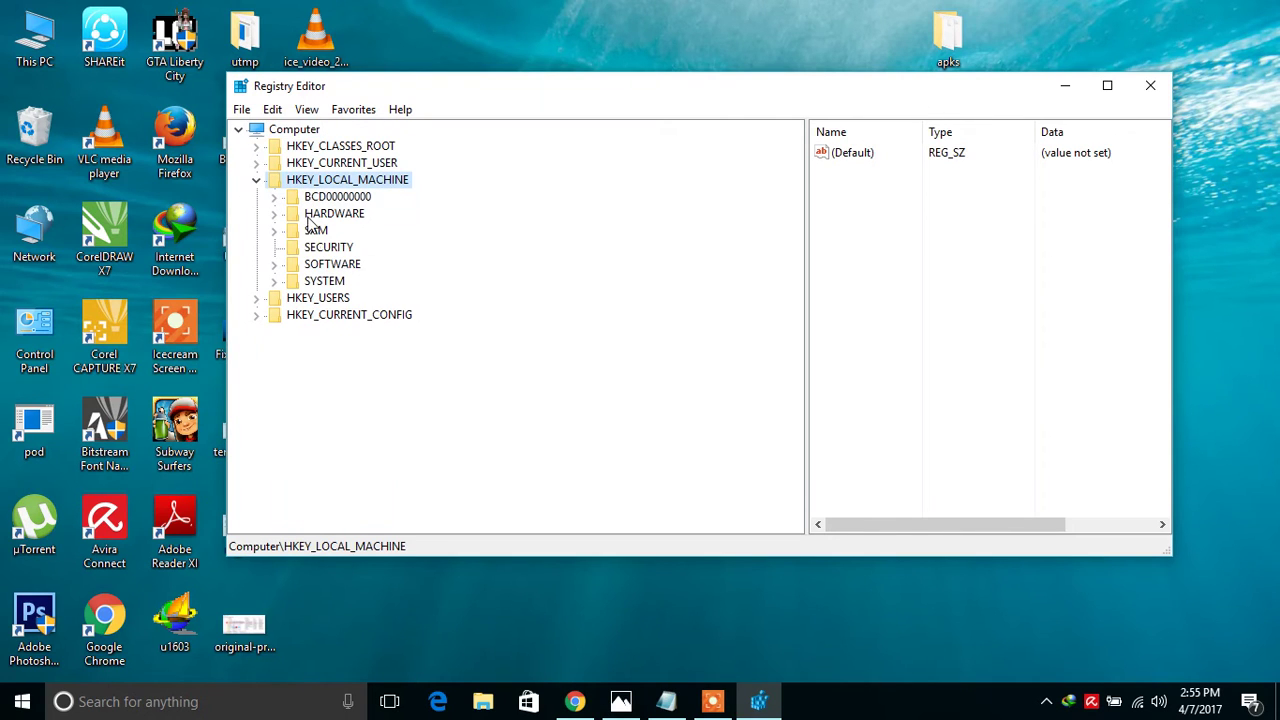
{"action": "double_click", "coordinate": [323, 265]}
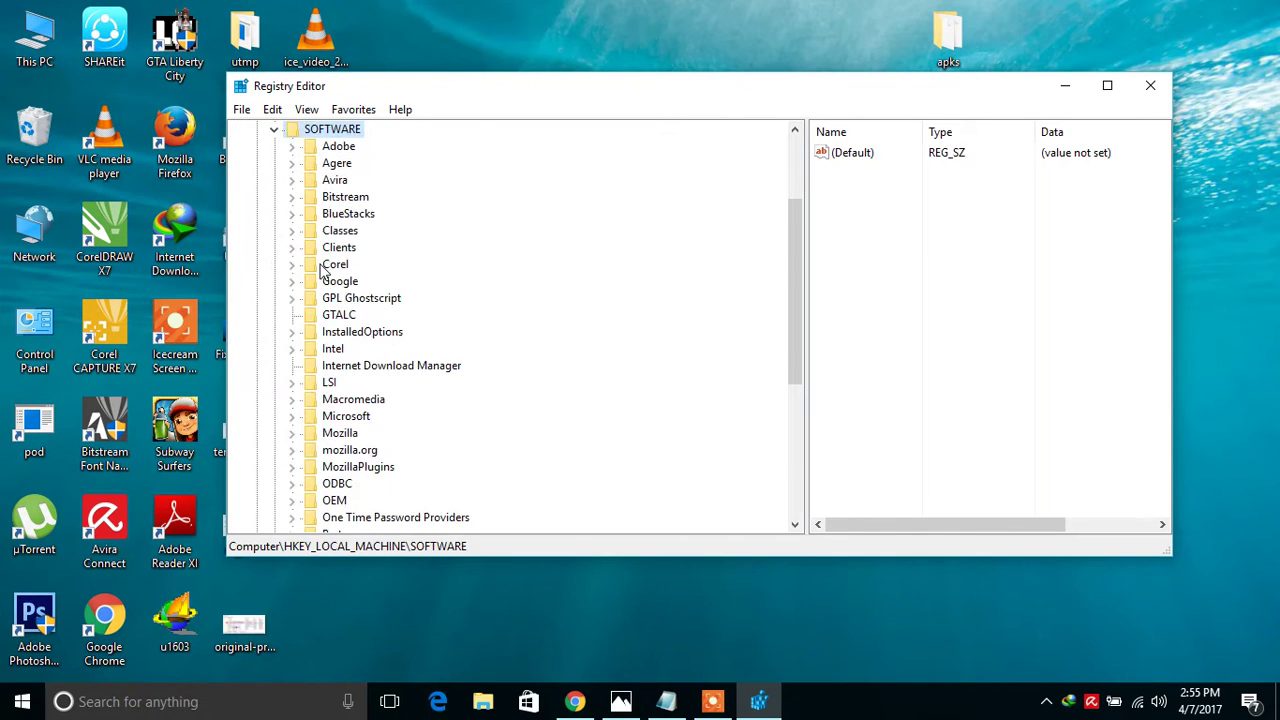
{"action": "scroll", "coordinate": [330, 283], "scroll_direction": "down", "scroll_amount": 1}
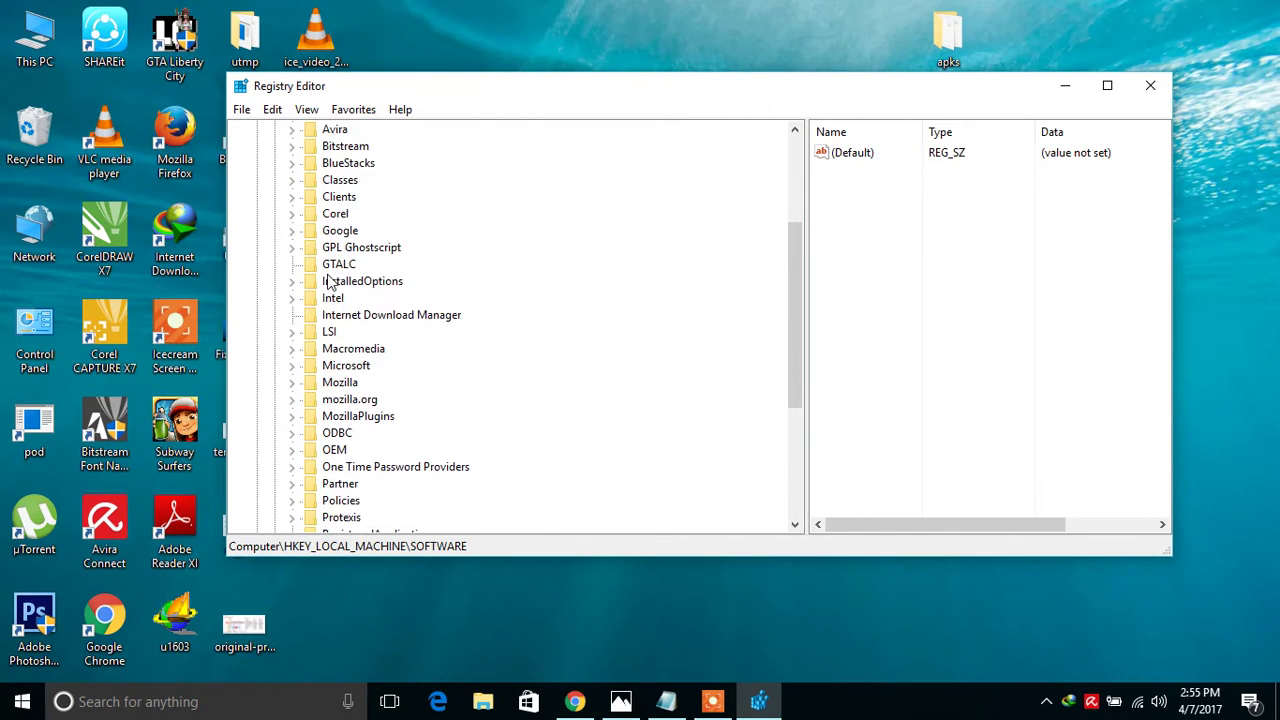
{"action": "scroll", "coordinate": [330, 283], "scroll_direction": "down", "scroll_amount": 3}
{"action": "scroll", "coordinate": [330, 283], "scroll_direction": "down", "scroll_amount": 1}
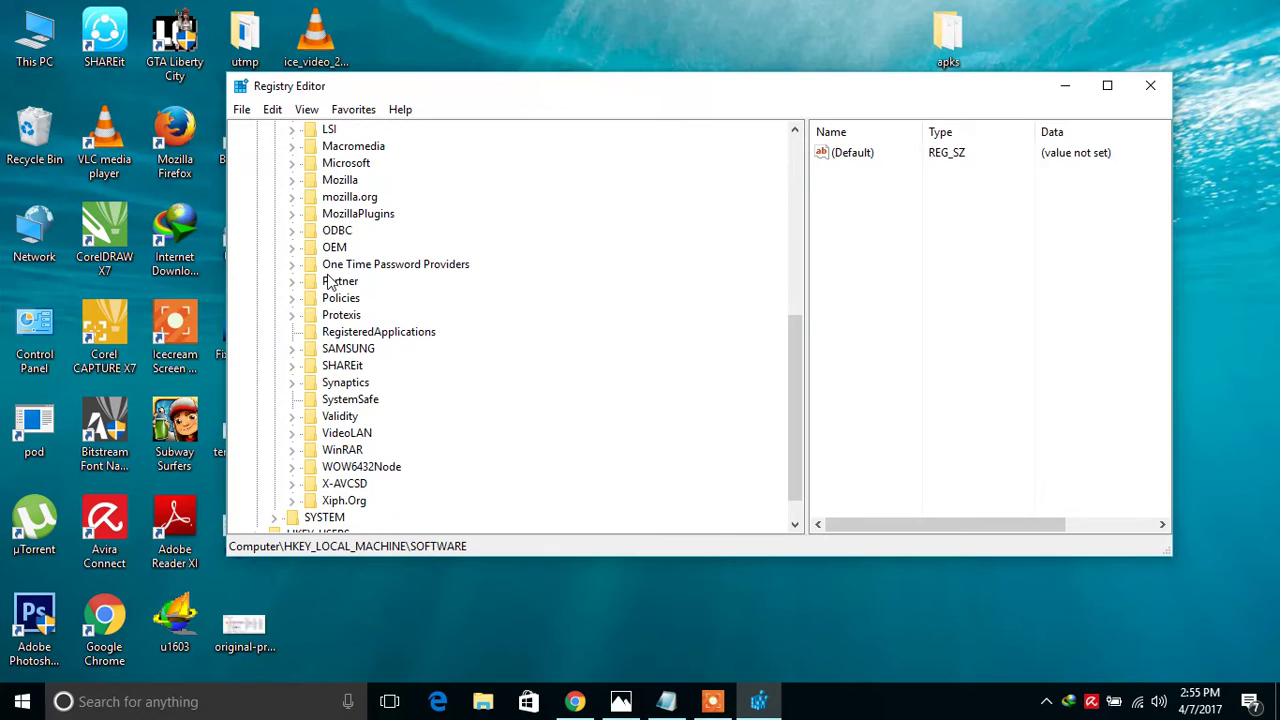
{"action": "left_click", "coordinate": [352, 167]}
{"action": "double_click", "coordinate": [354, 167]}
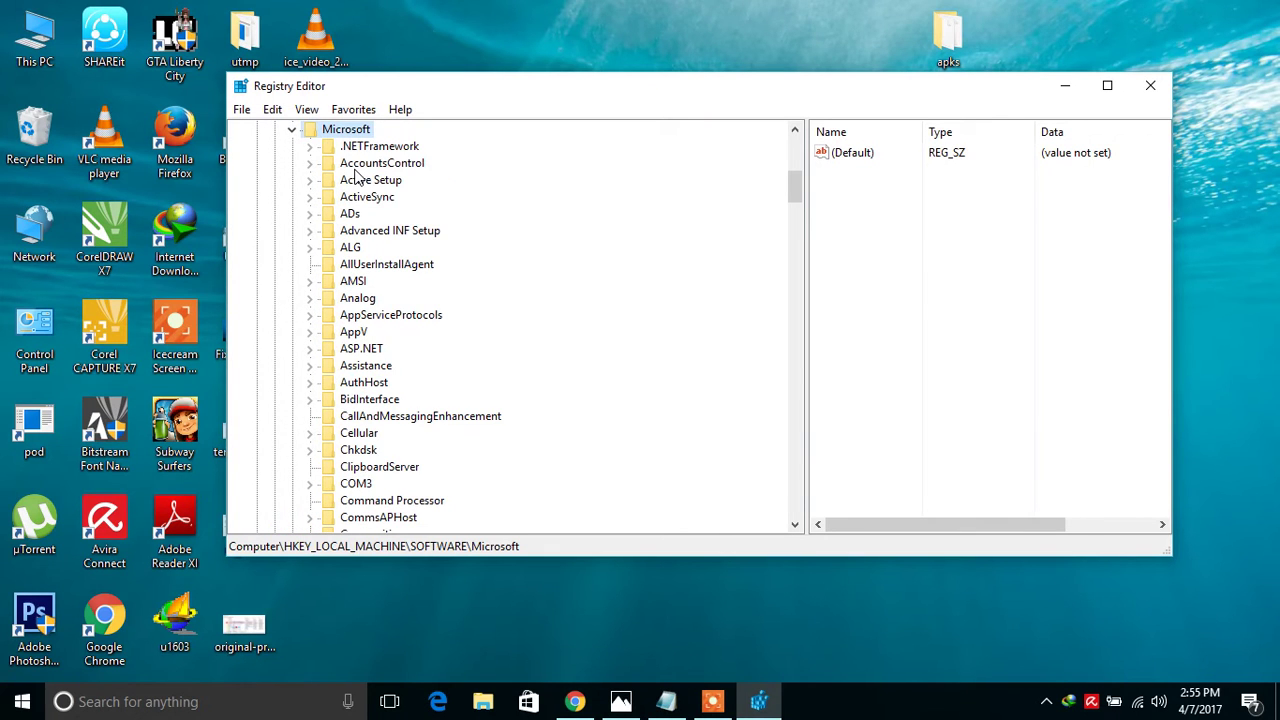
Step: Expand the Windows NT key under Microsoft and its CurrentVersion subkey
{"action": "scroll", "coordinate": [370, 205], "scroll_direction": "down", "scroll_amount": 2}
{"action": "scroll", "coordinate": [377, 225], "scroll_direction": "down", "scroll_amount": 4}
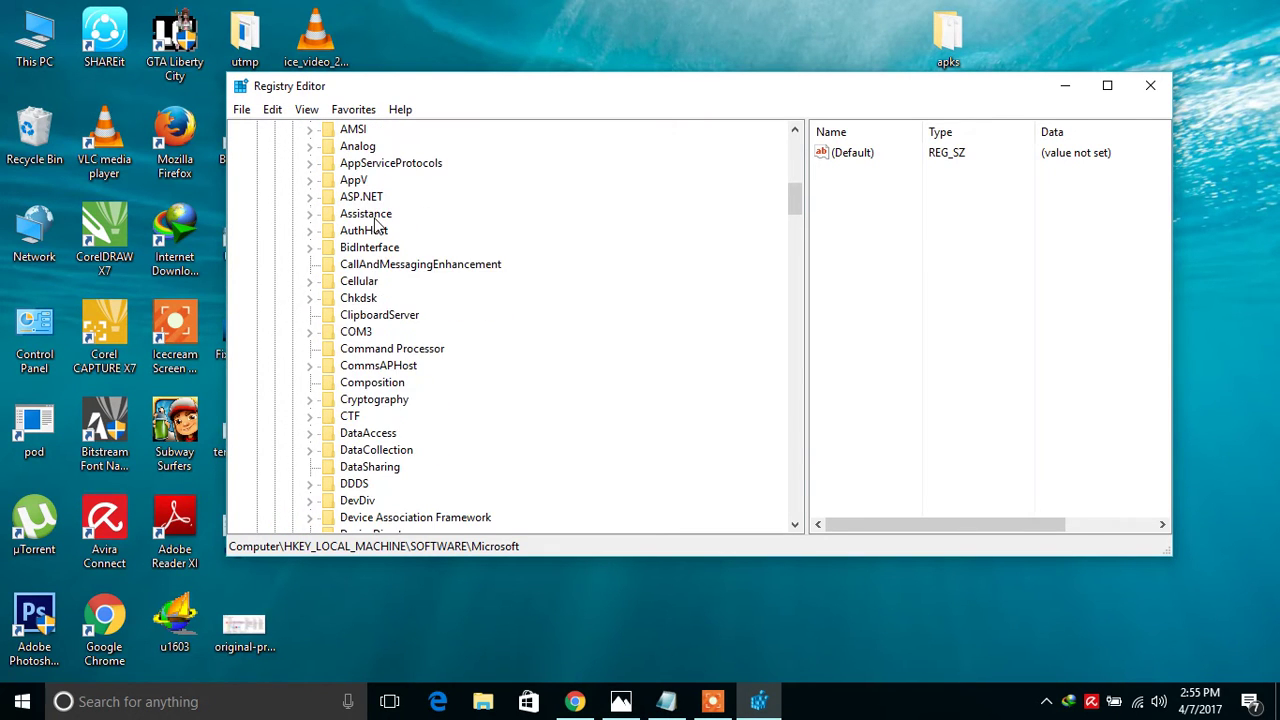
{"action": "key", "text": "w"}
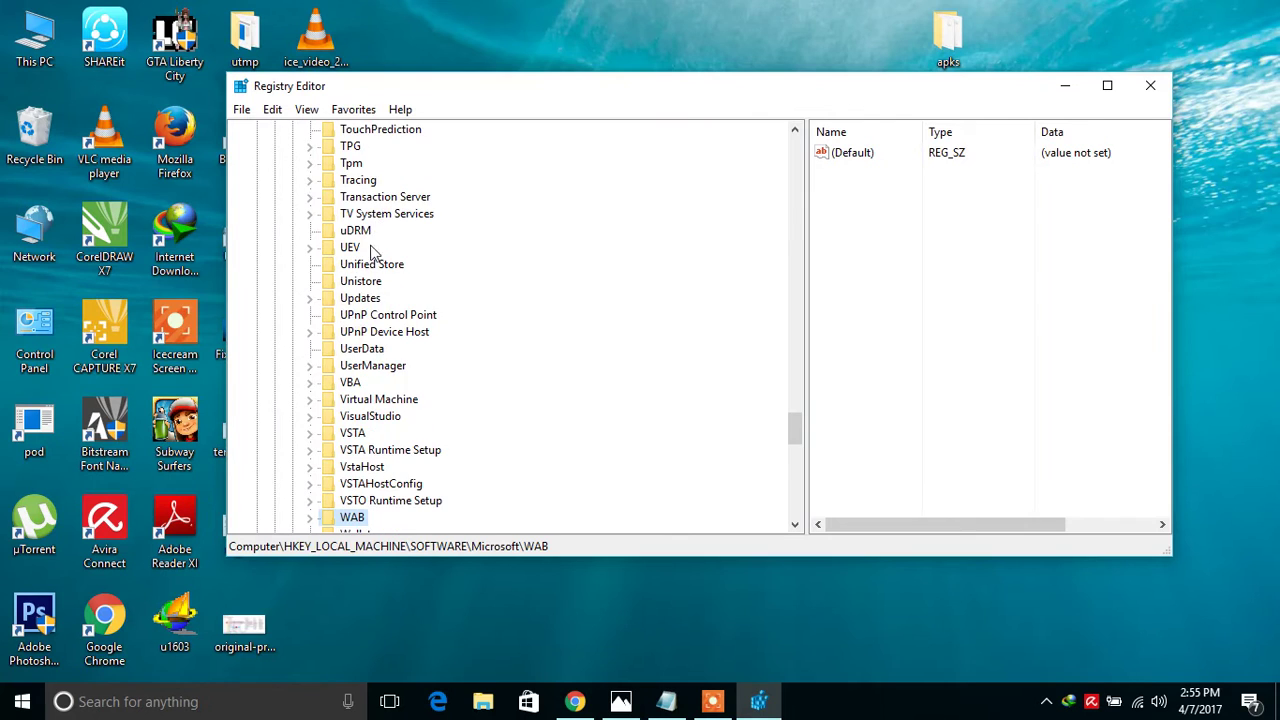
{"action": "scroll", "coordinate": [366, 251], "scroll_direction": "down", "scroll_amount": 3}
{"action": "scroll", "coordinate": [366, 466], "scroll_direction": "down", "scroll_amount": 4}
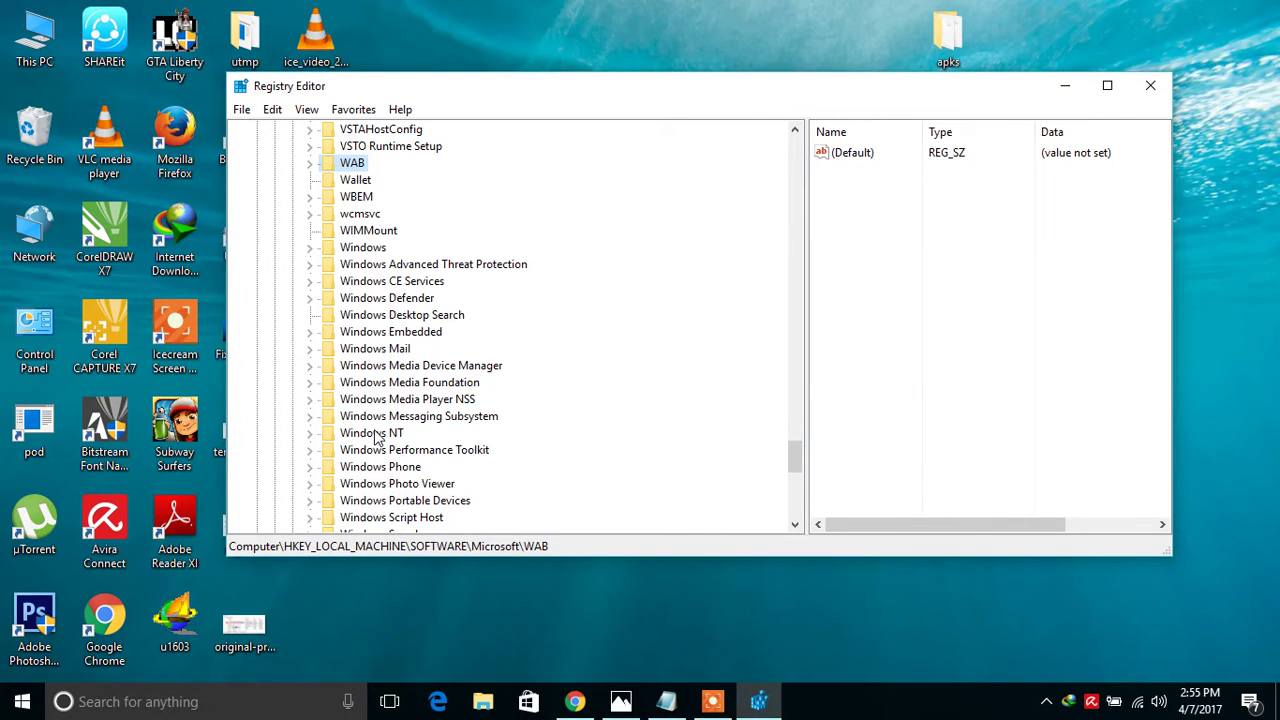
{"action": "left_click", "coordinate": [375, 436]}
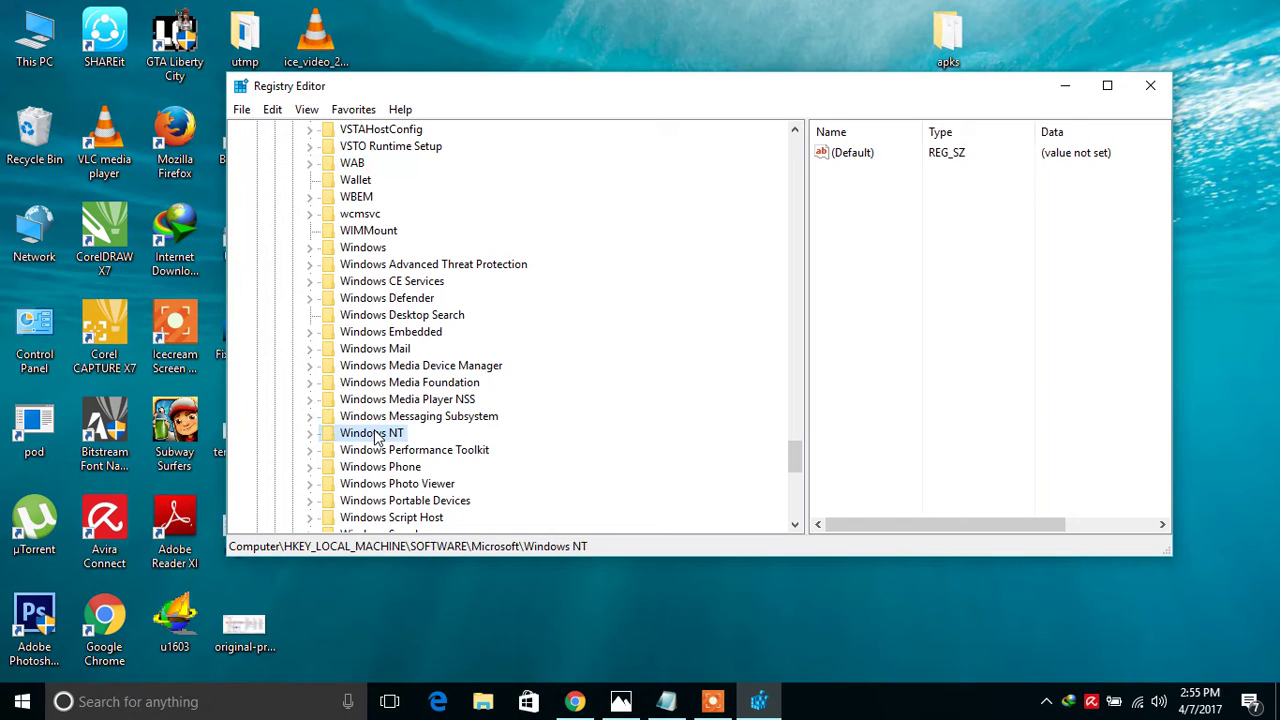
{"action": "double_click", "coordinate": [375, 436]}
{"action": "scroll", "coordinate": [385, 425], "scroll_direction": "down", "scroll_amount": 1}
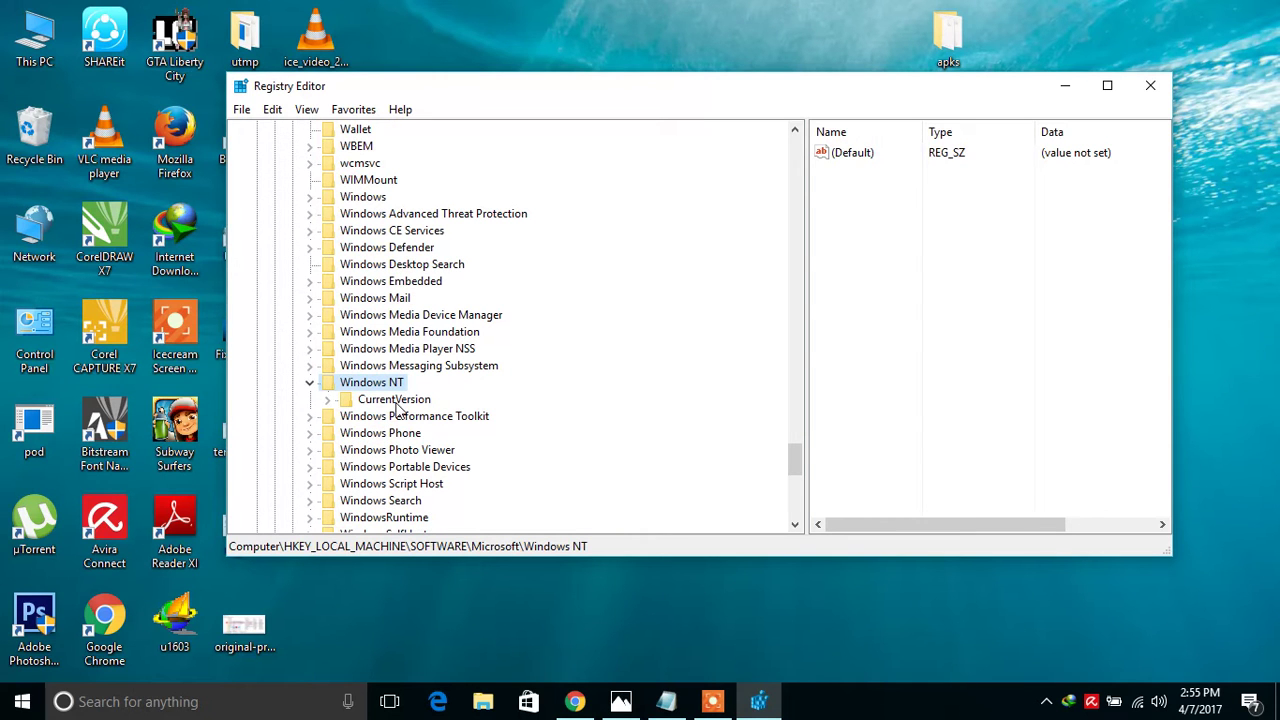
{"action": "double_click", "coordinate": [395, 400]}
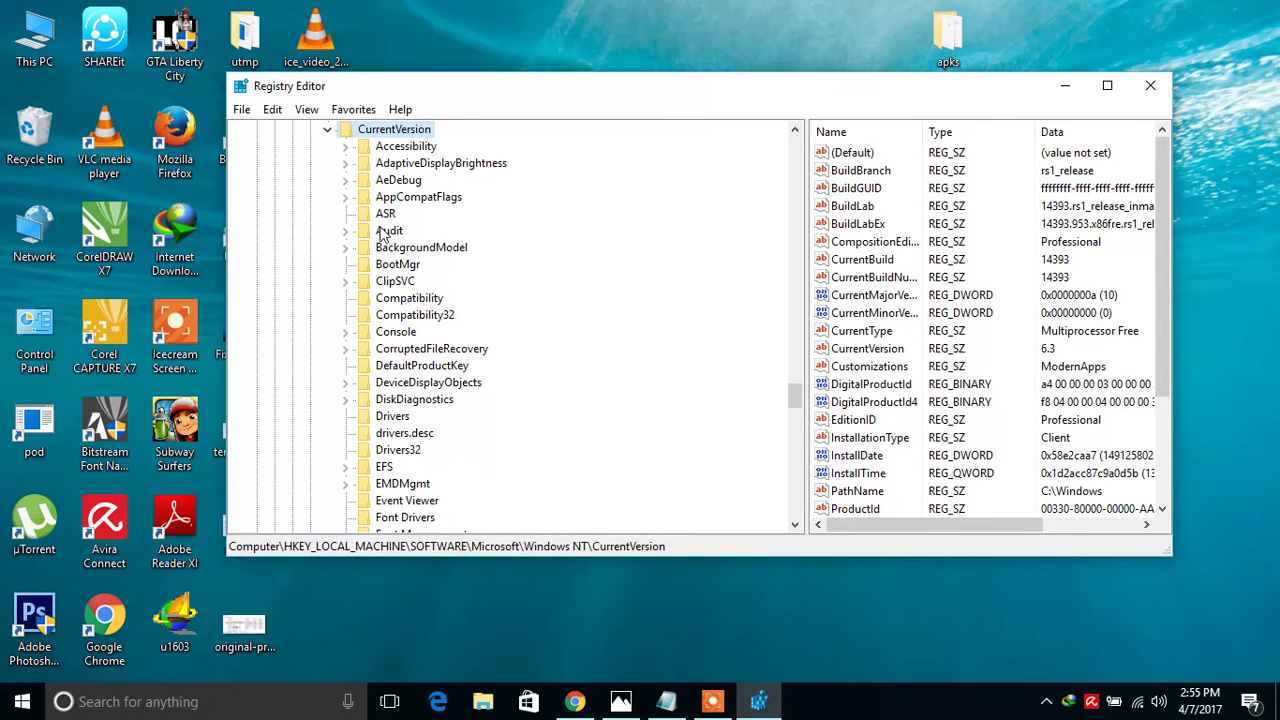
Step: Expand the ProfileList key under CurrentVersion to list the user profile SID keys
{"action": "scroll", "coordinate": [463, 345], "scroll_direction": "down", "scroll_amount": 2}
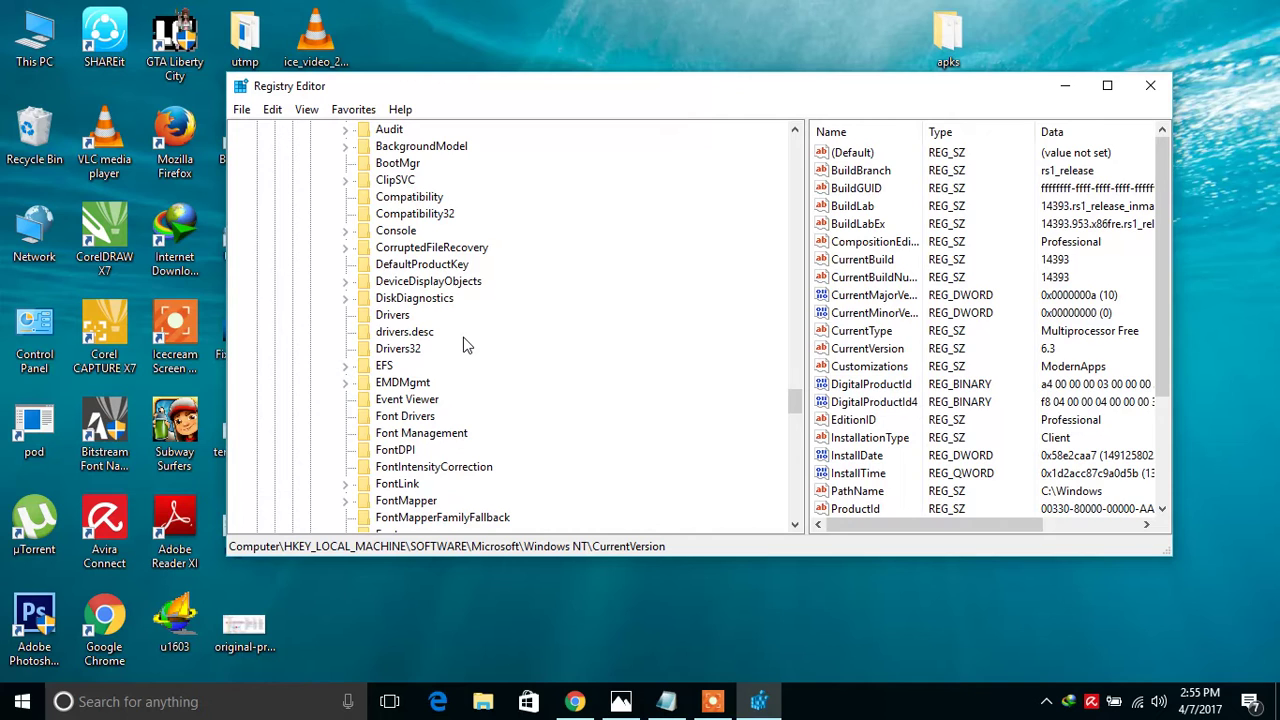
{"action": "key", "text": "p"}
{"action": "scroll", "coordinate": [460, 343], "scroll_direction": "down", "scroll_amount": 4}
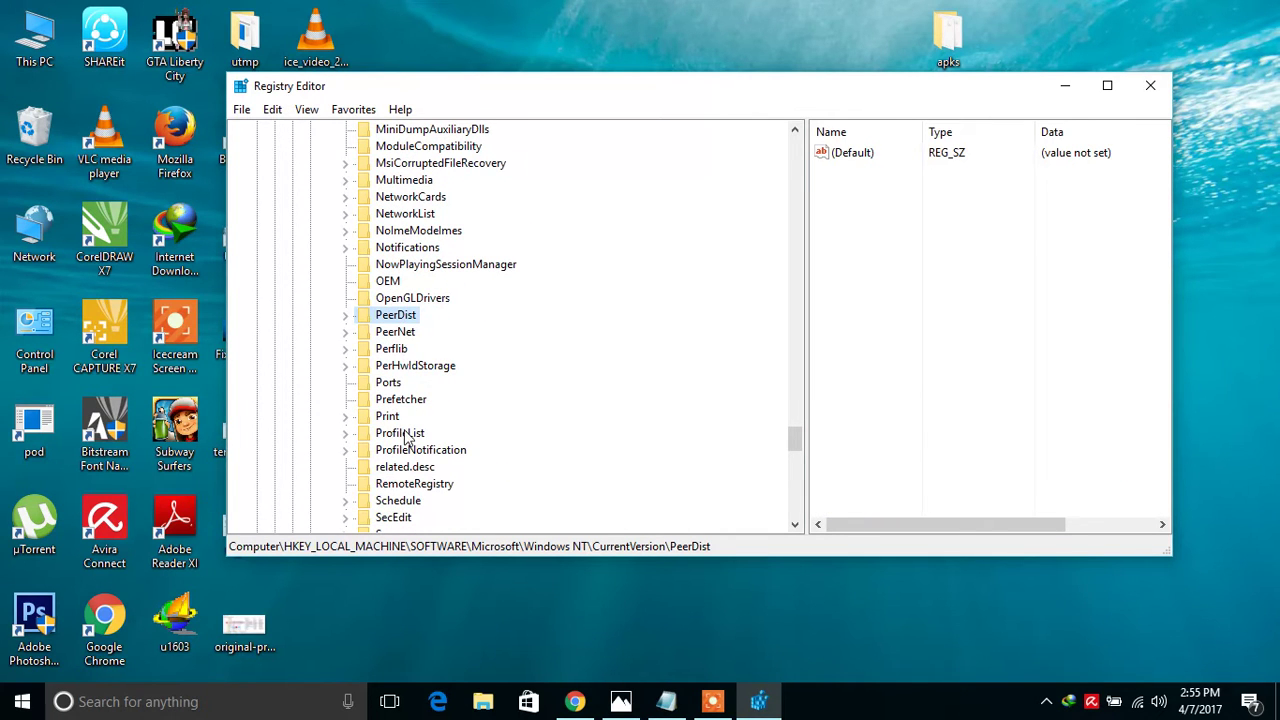
{"action": "double_click", "coordinate": [400, 433]}
{"action": "scroll", "coordinate": [410, 460], "scroll_direction": "down", "scroll_amount": 1}
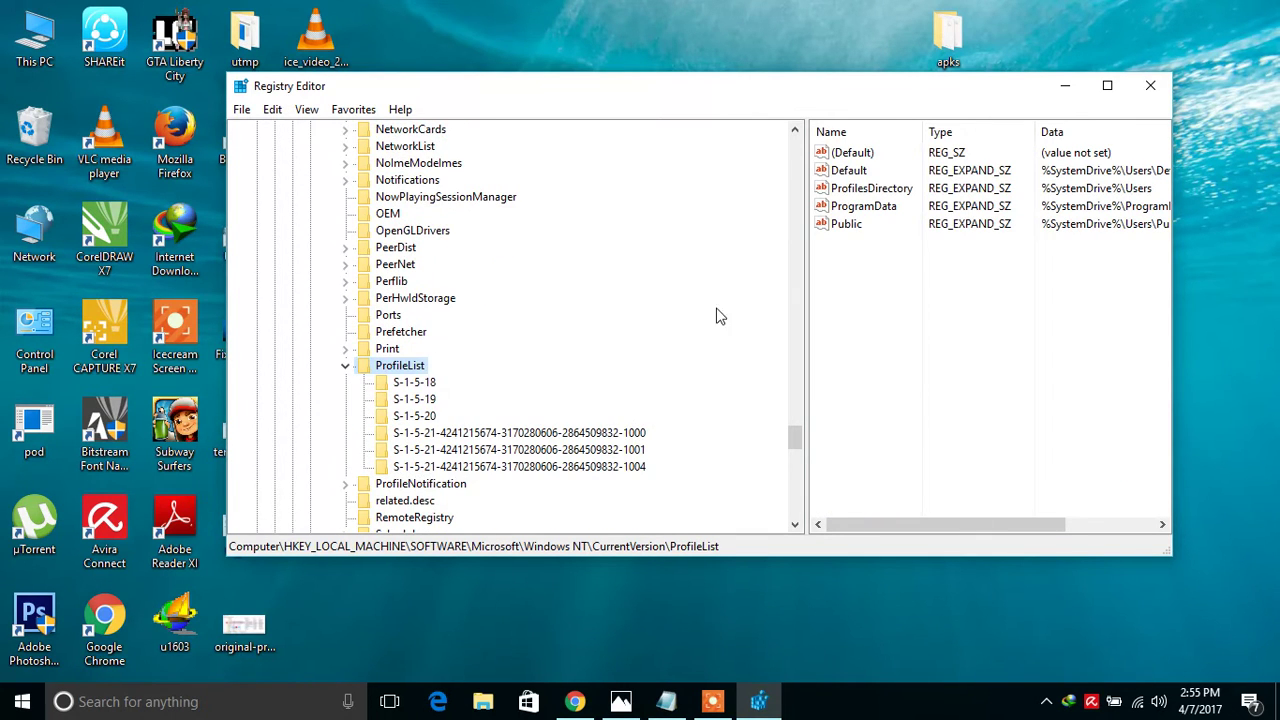
Step: Minimize the Registry Editor and examine the temp-profile-key.png image from the desktop as a reference for the temporary profile key
{"action": "left_click", "coordinate": [1055, 95]}
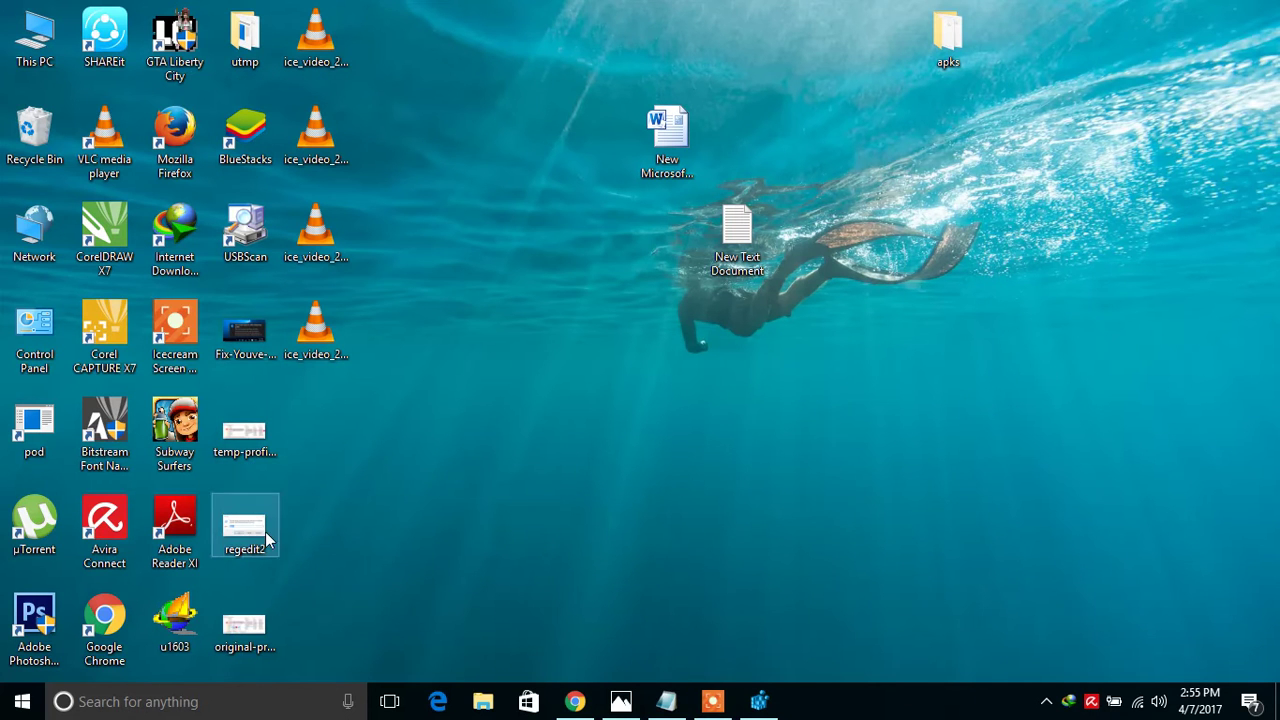
{"action": "double_click", "coordinate": [264, 443]}
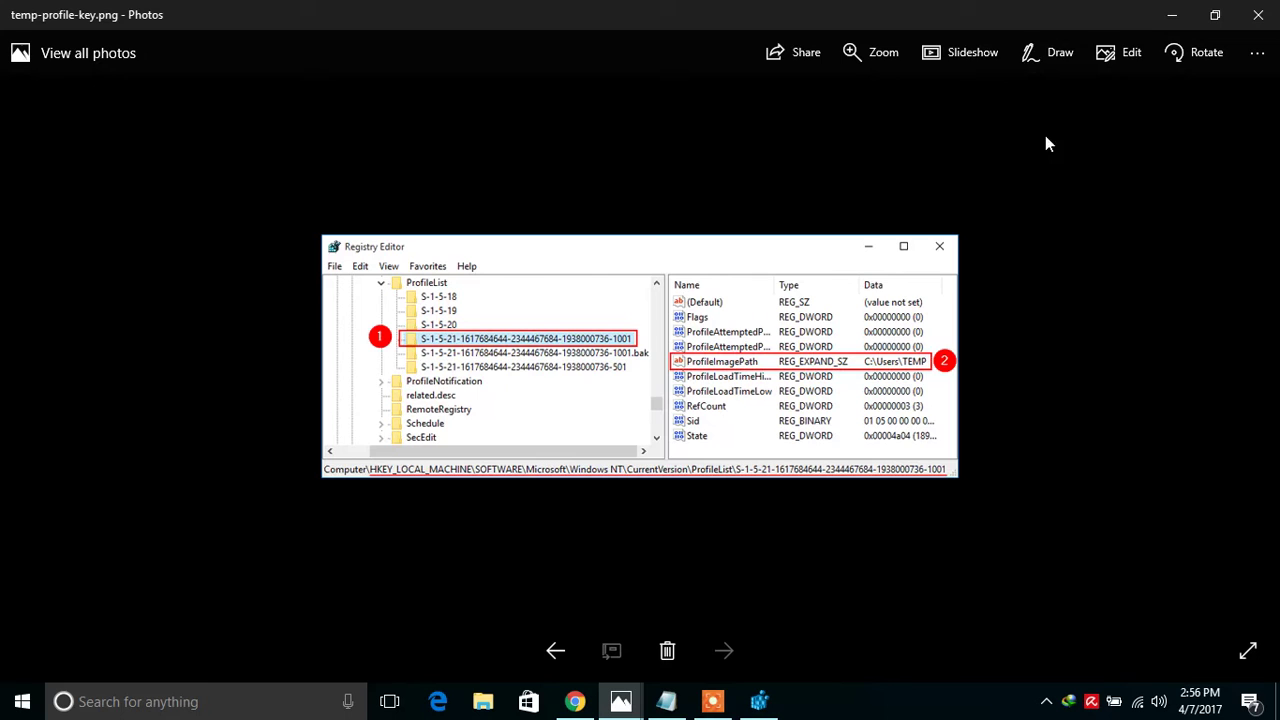
{"action": "left_click", "coordinate": [1171, 14]}
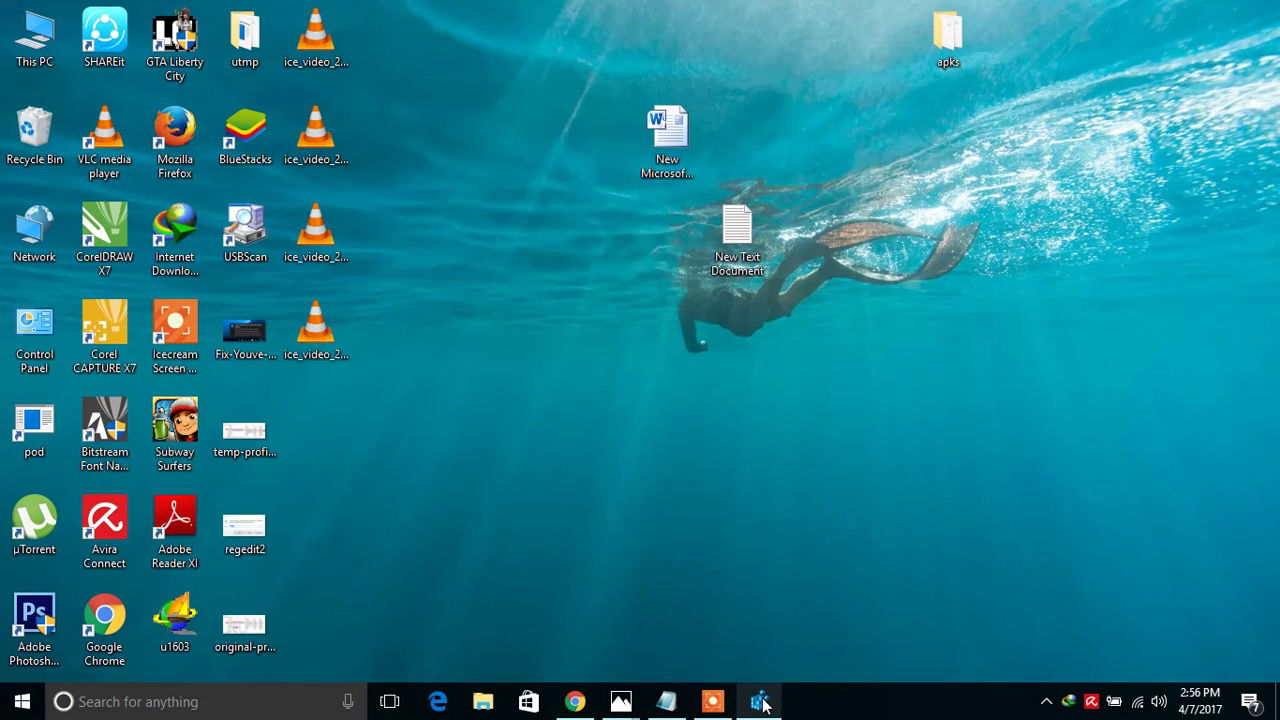
Step: Return to the Registry Editor and select the ProfileList SID key ending in 1004
{"action": "left_click", "coordinate": [760, 702]}
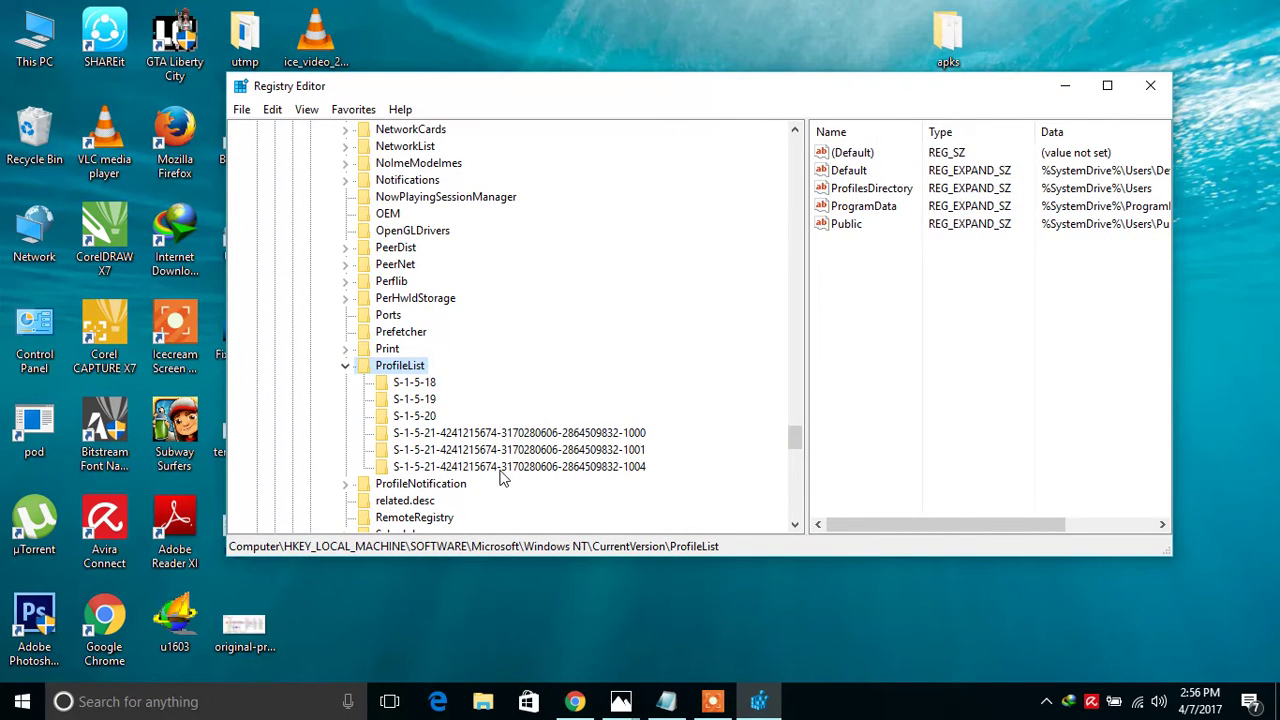
{"action": "left_click", "coordinate": [636, 474]}
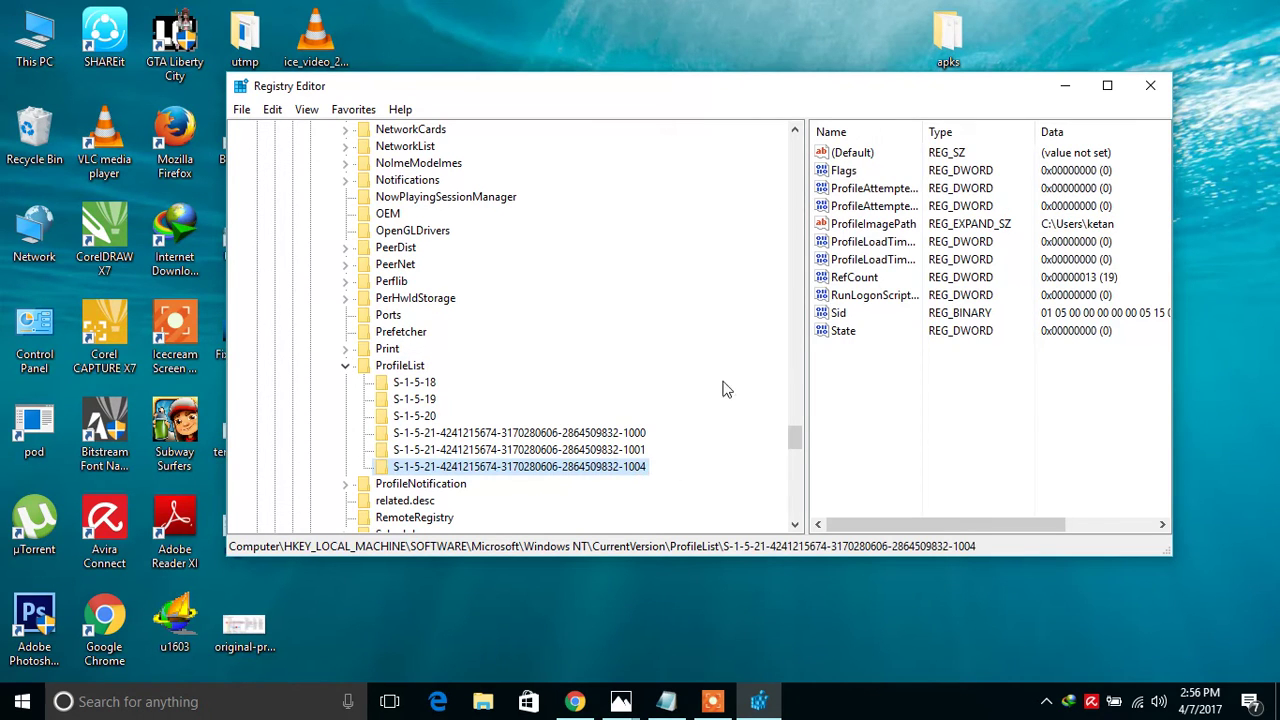
{"action": "double_click", "coordinate": [855, 226]}
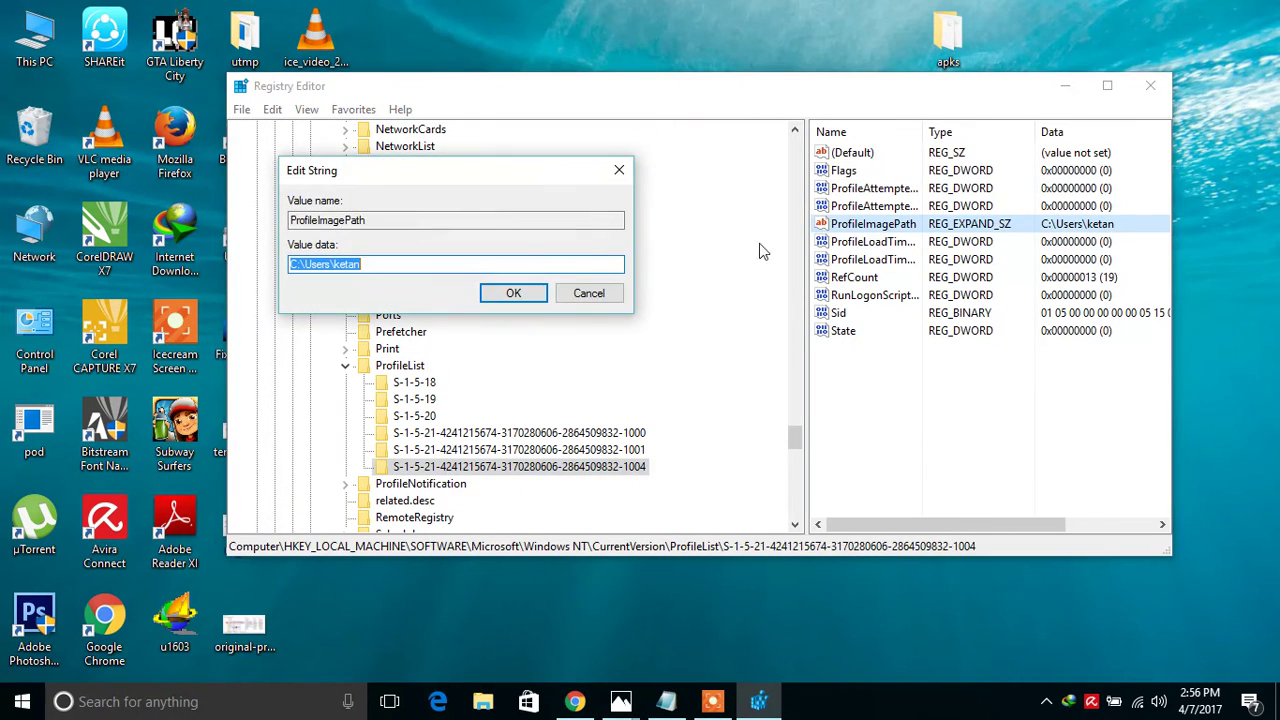
{"action": "key", "text": "BackSpace"}
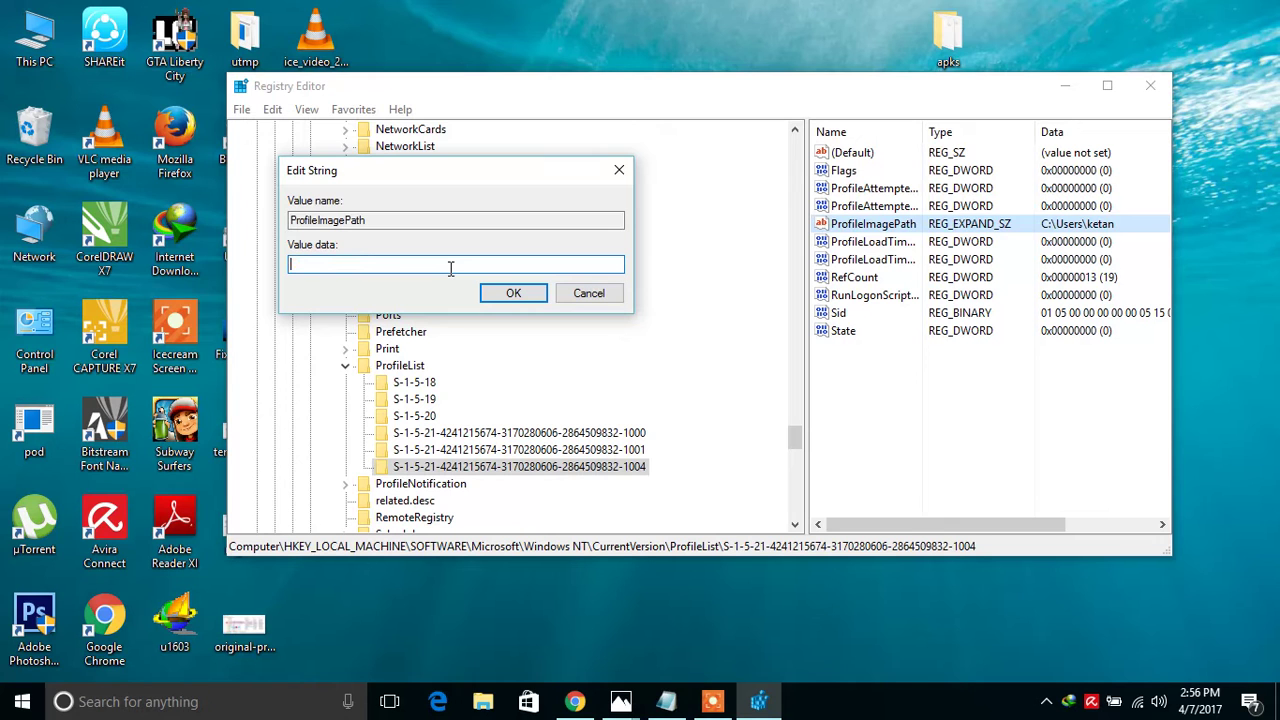
{"action": "left_click", "coordinate": [619, 178]}
Step: Minimize the Registry Editor, open the account's profile folder under C:\Users in File Explorer, and select its full path
{"action": "left_click", "coordinate": [1063, 87]}
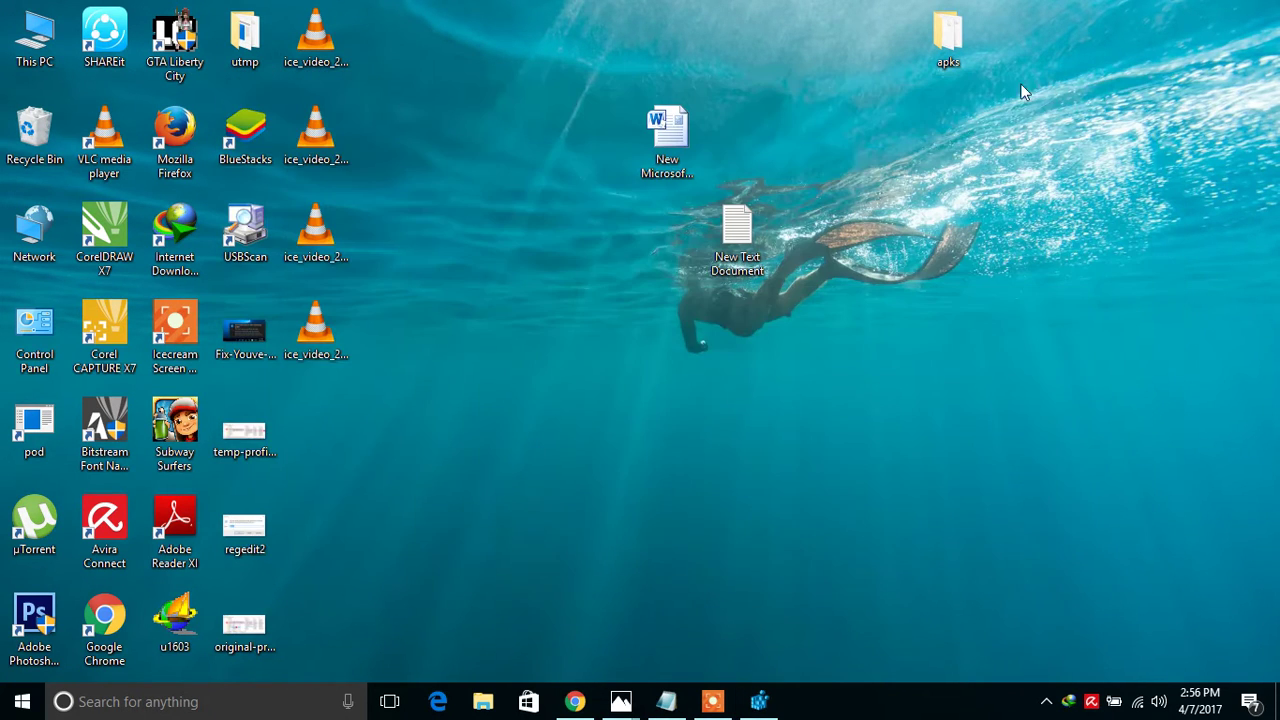
{"action": "right_click", "coordinate": [315, 150]}
{"action": "right_click", "coordinate": [418, 98]}
{"action": "left_click", "coordinate": [459, 148]}
{"action": "double_click", "coordinate": [56, 47]}
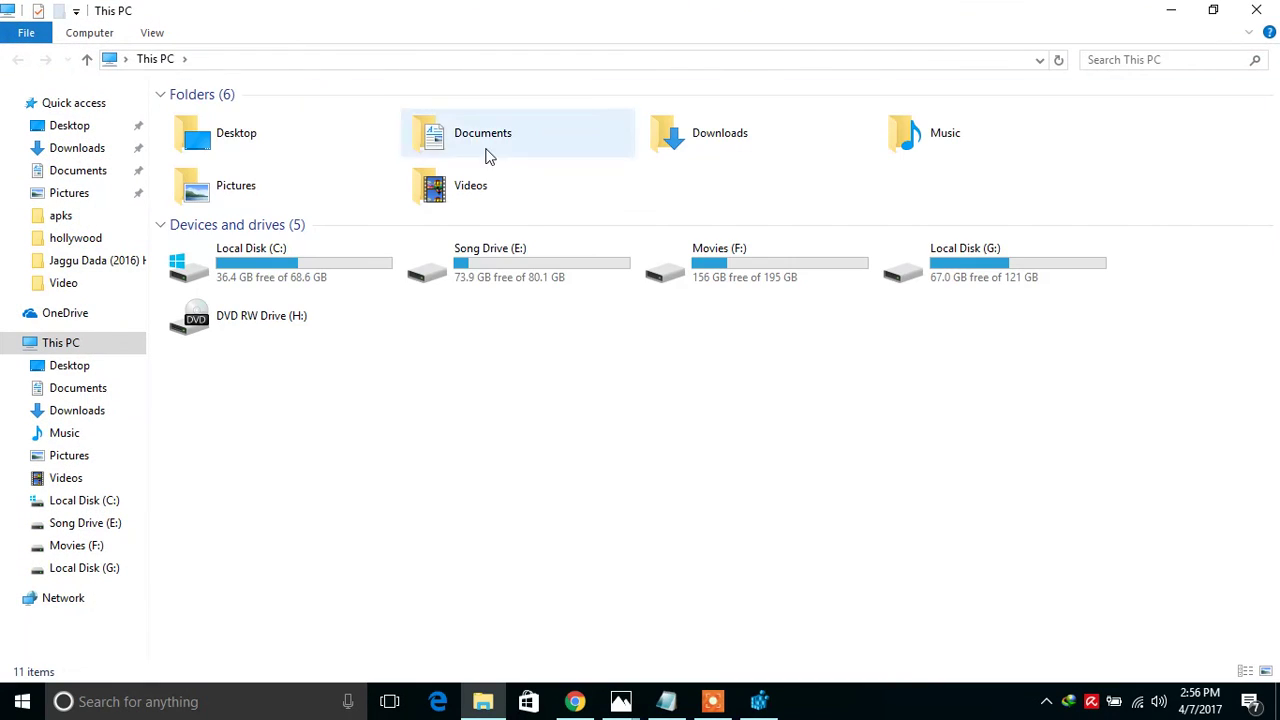
{"action": "double_click", "coordinate": [343, 261]}
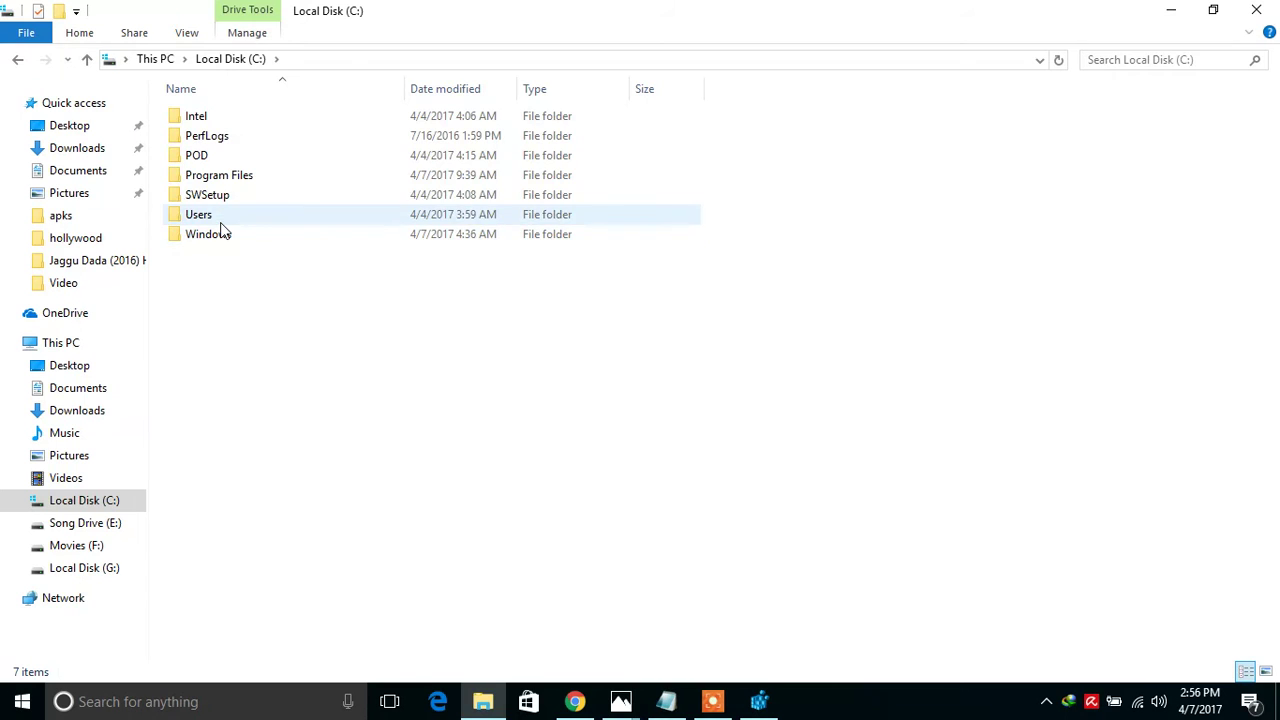
{"action": "double_click", "coordinate": [218, 218]}
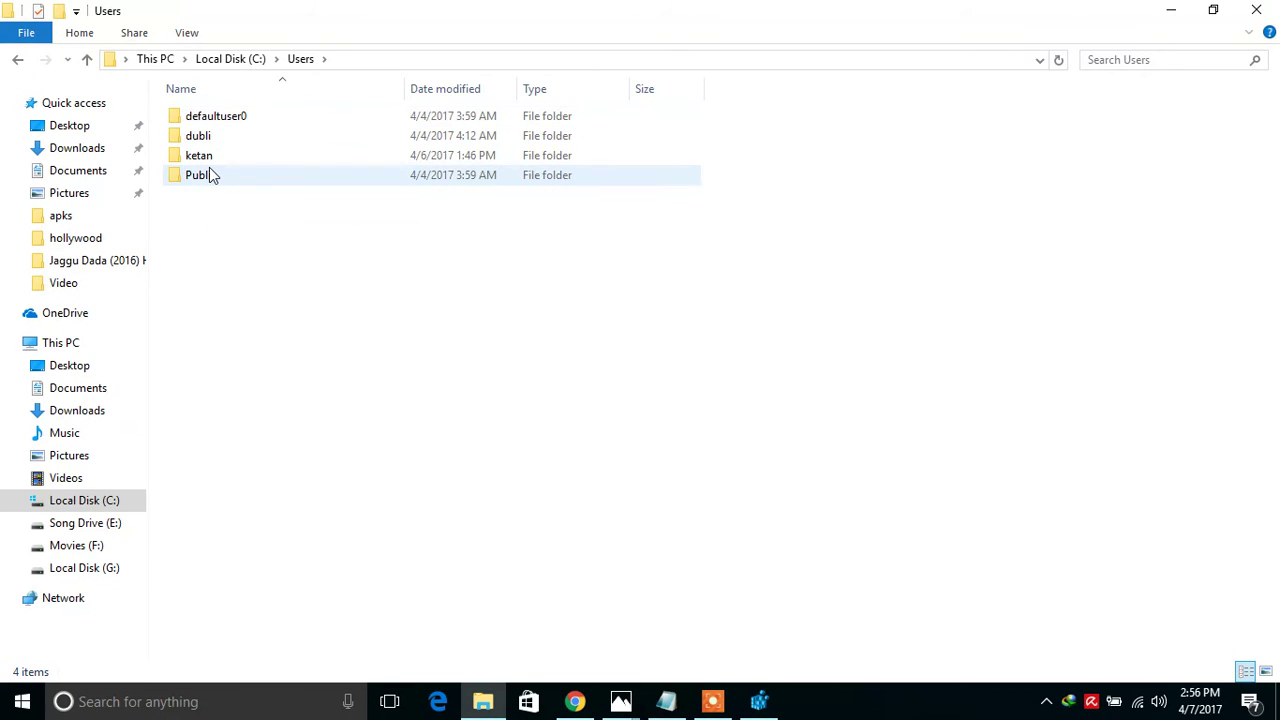
{"action": "double_click", "coordinate": [222, 164]}
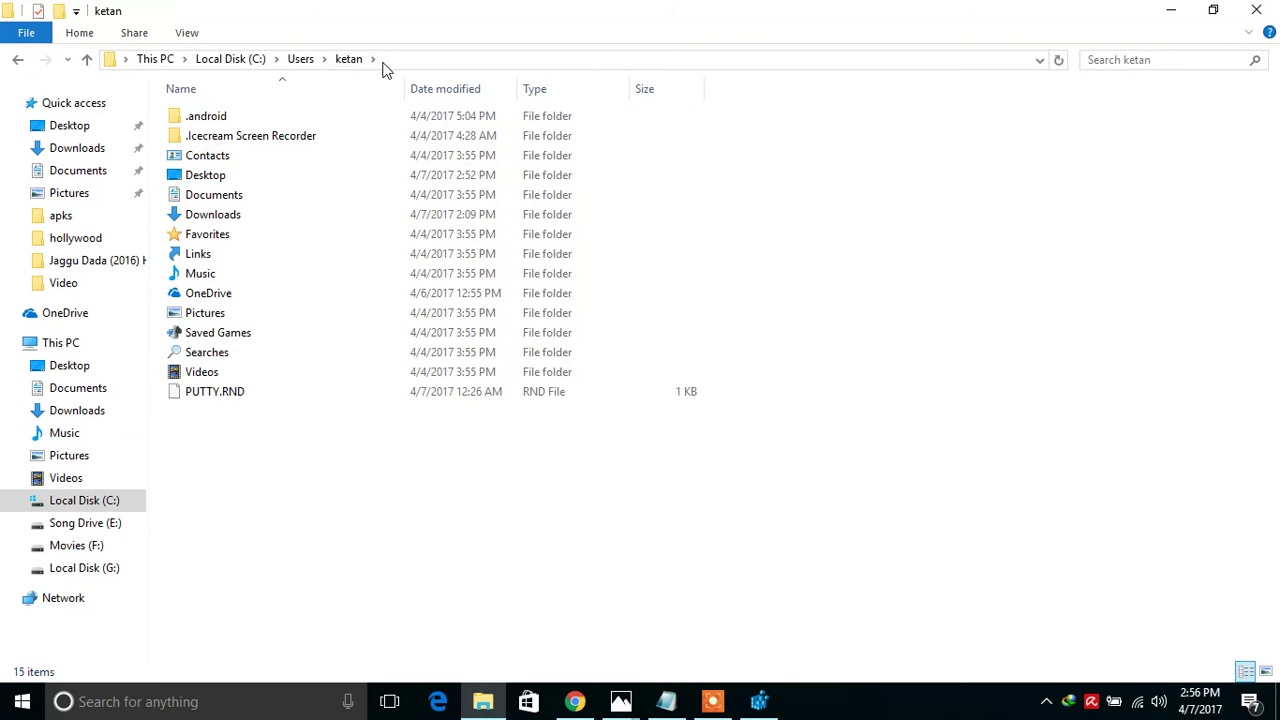
{"action": "left_click", "coordinate": [385, 61]}
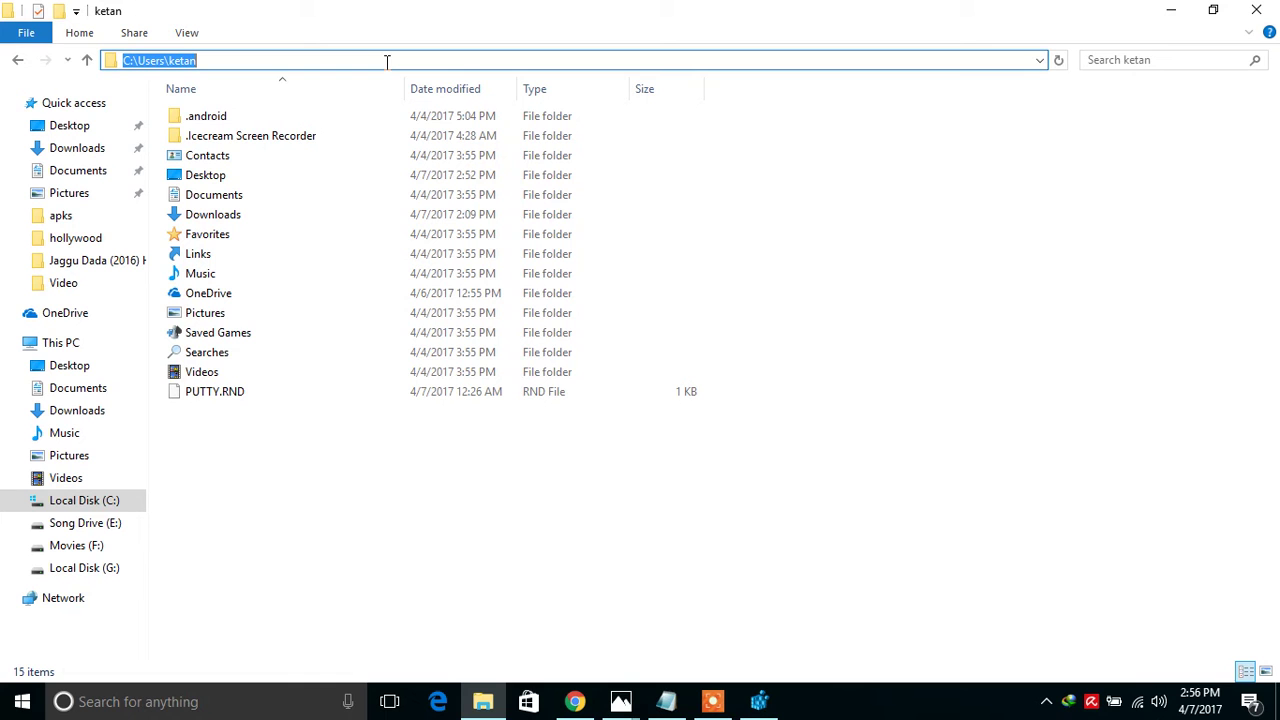
{"action": "left_click", "coordinate": [1171, 10]}
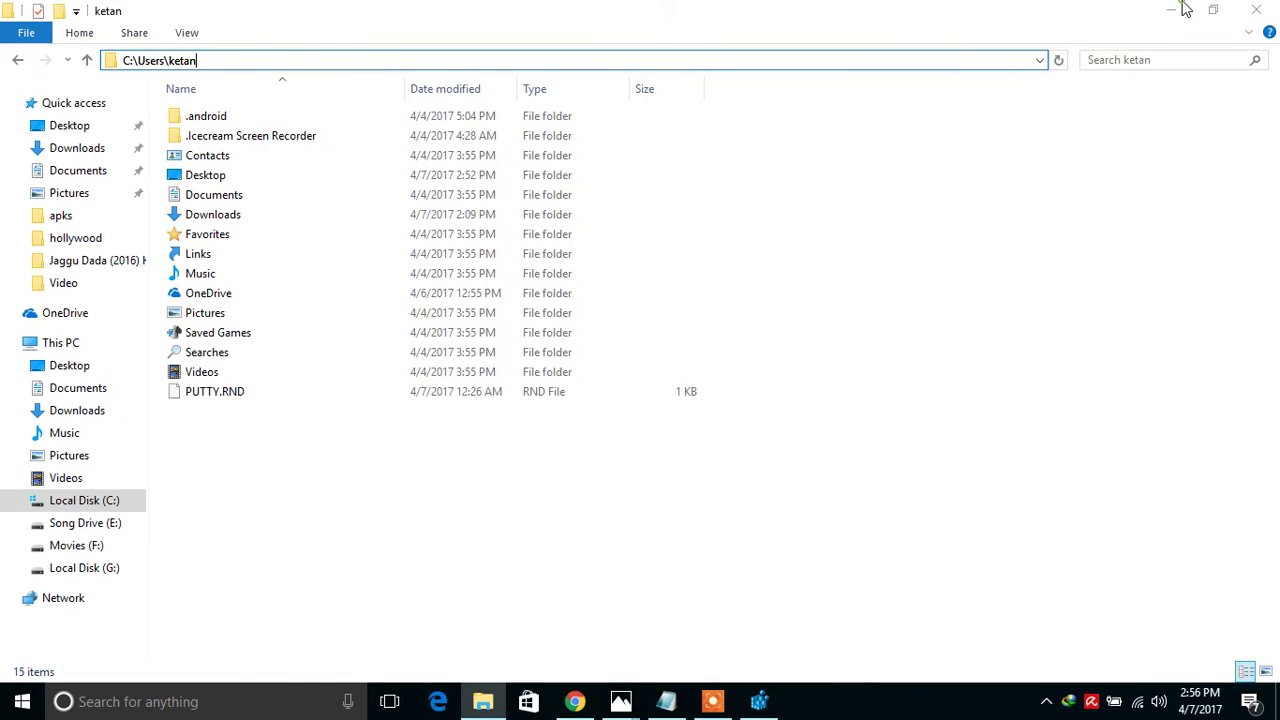
Step: Set ProfileImagePath in the SID key ending in 1004 to the account's profile folder path under C:\Users, and close the Registry Editor
{"action": "left_click", "coordinate": [756, 697]}
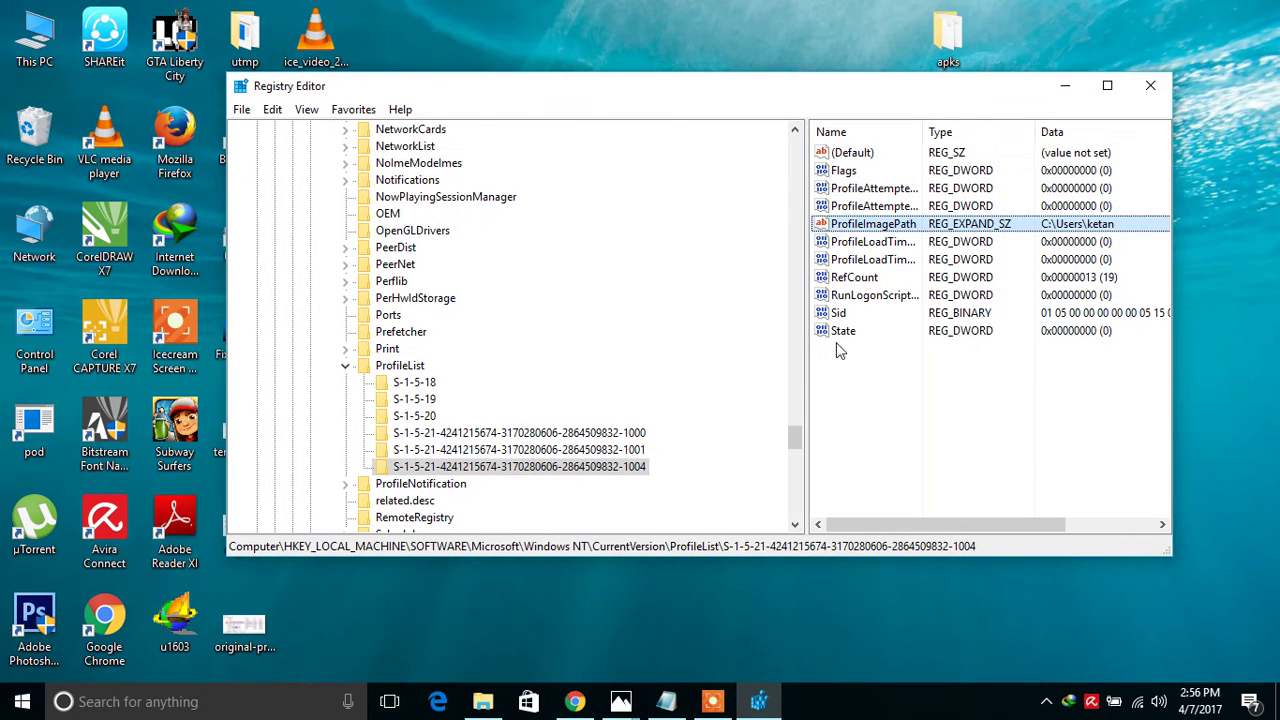
{"action": "double_click", "coordinate": [901, 229]}
{"action": "key", "text": "ctrl+c"}
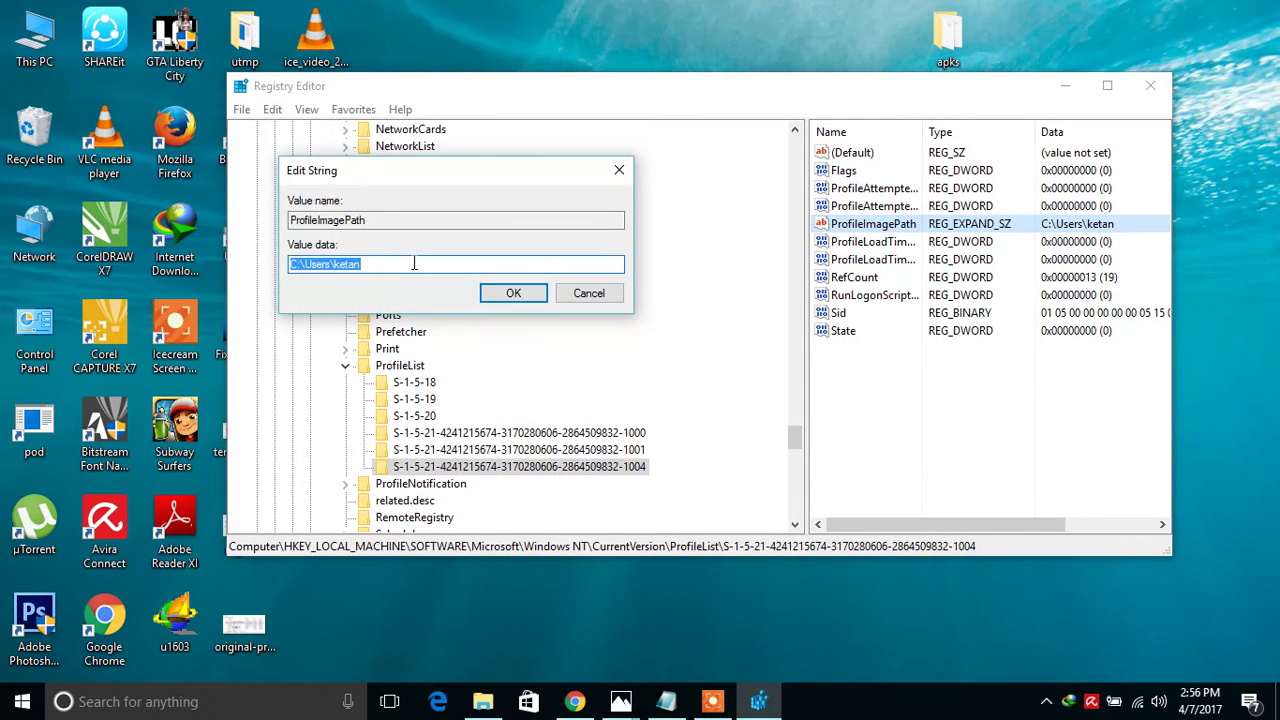
{"action": "key", "text": "BackSpace"}
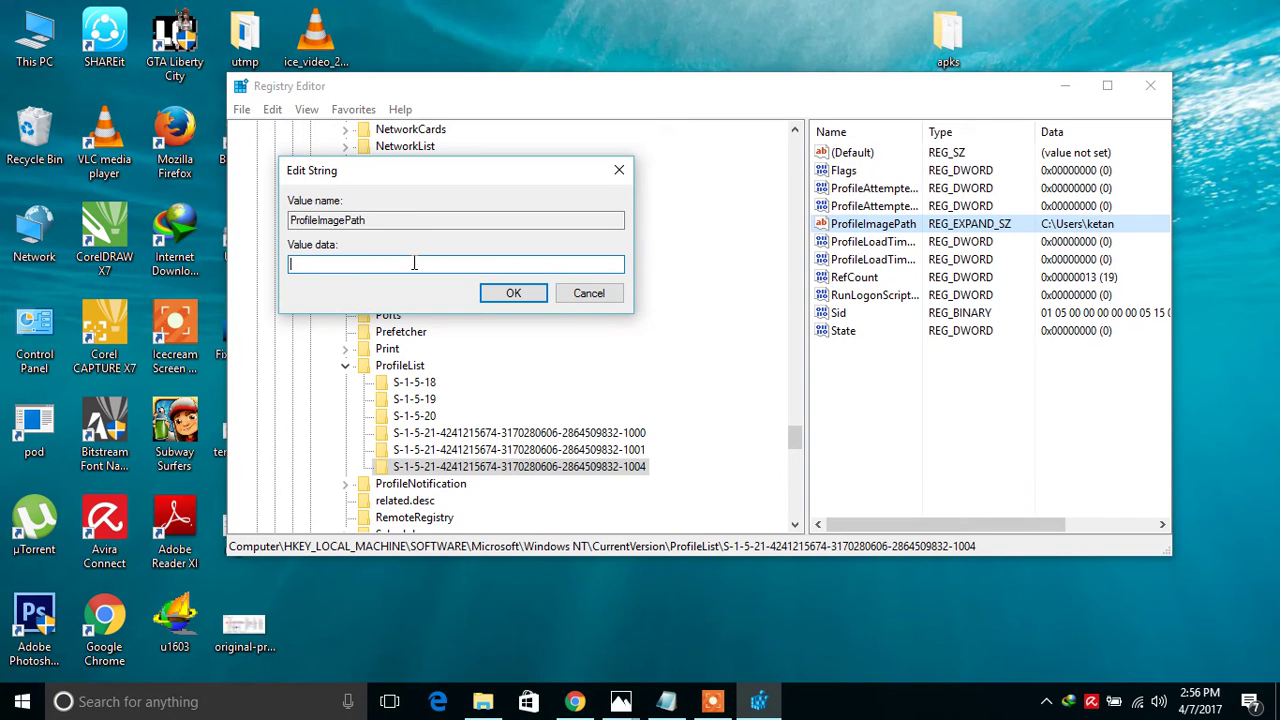
{"action": "key", "text": "ctrl+v"}
{"action": "left_click", "coordinate": [513, 293]}
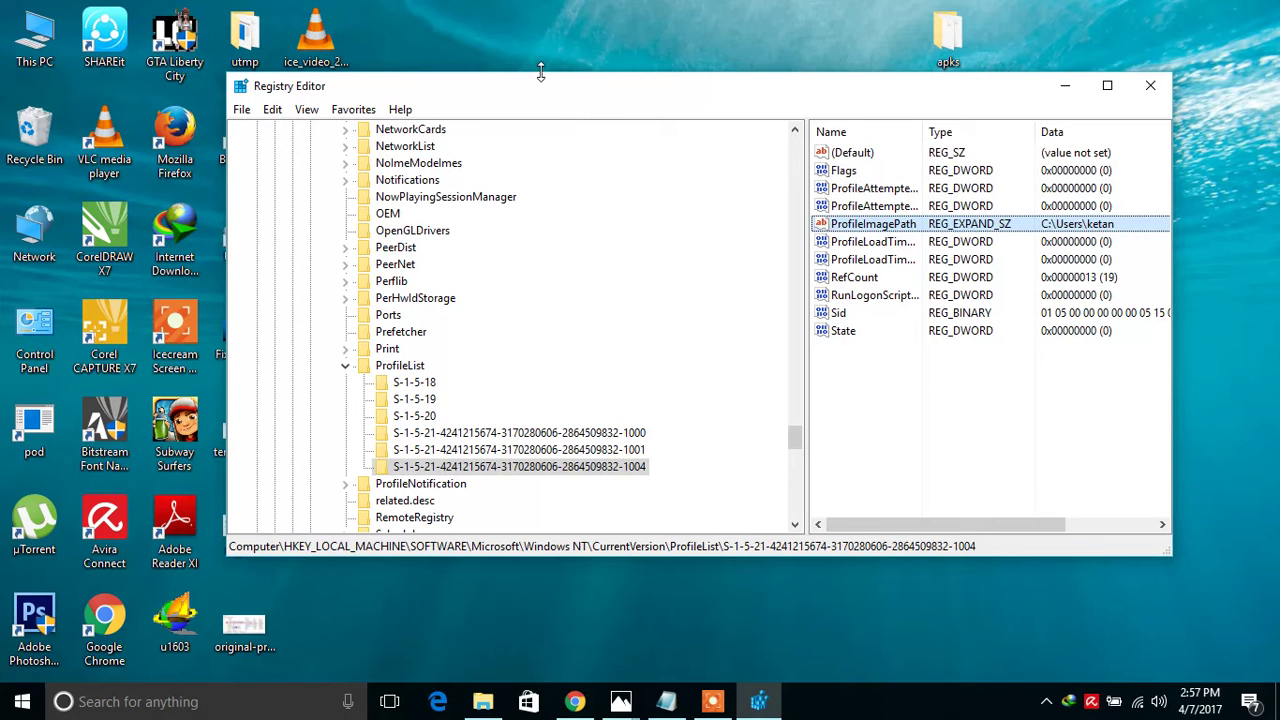
{"action": "left_click_drag", "start_coordinate": [570, 83], "coordinate": [614, 170]}
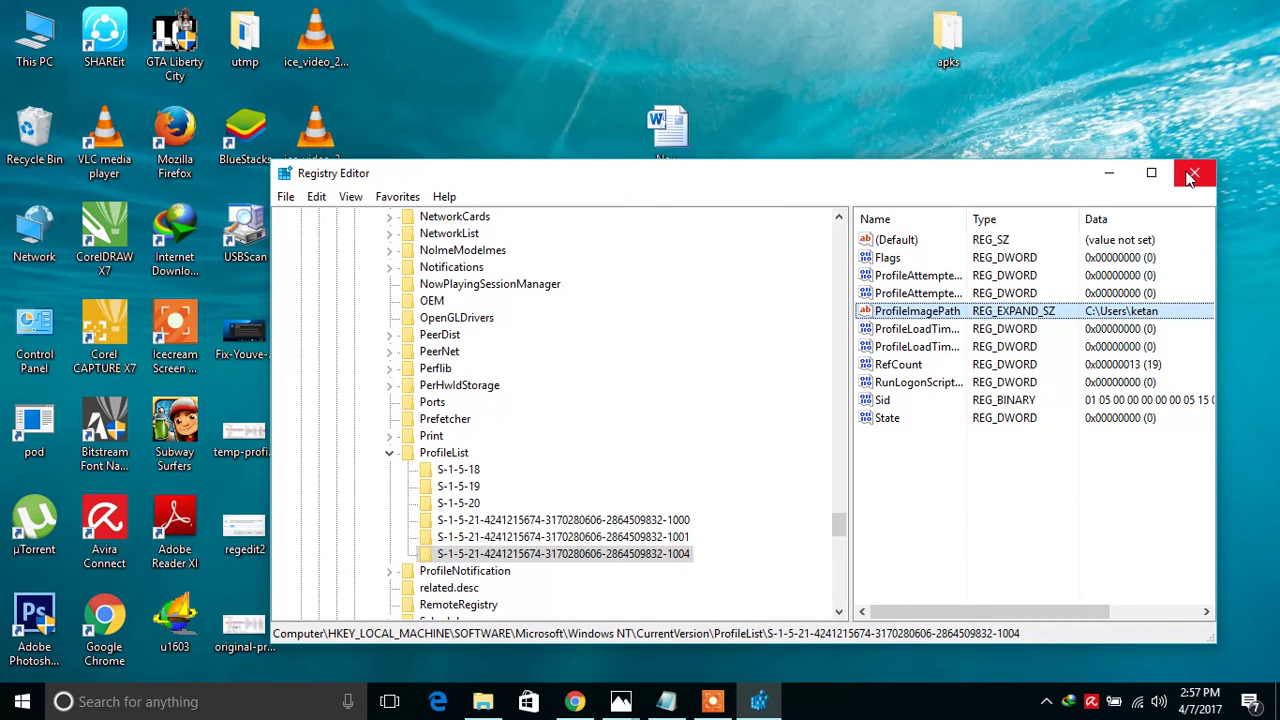
{"action": "left_click", "coordinate": [1190, 177]}
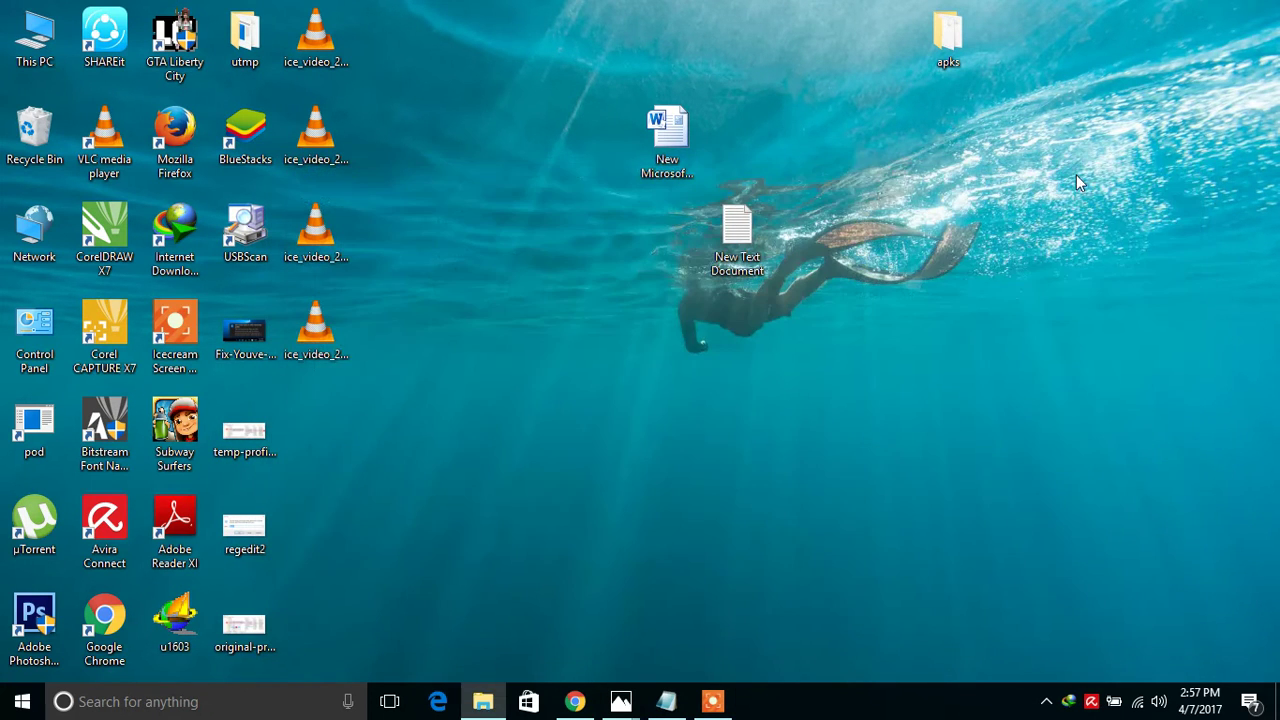
{"action": "right_click", "coordinate": [886, 179]}
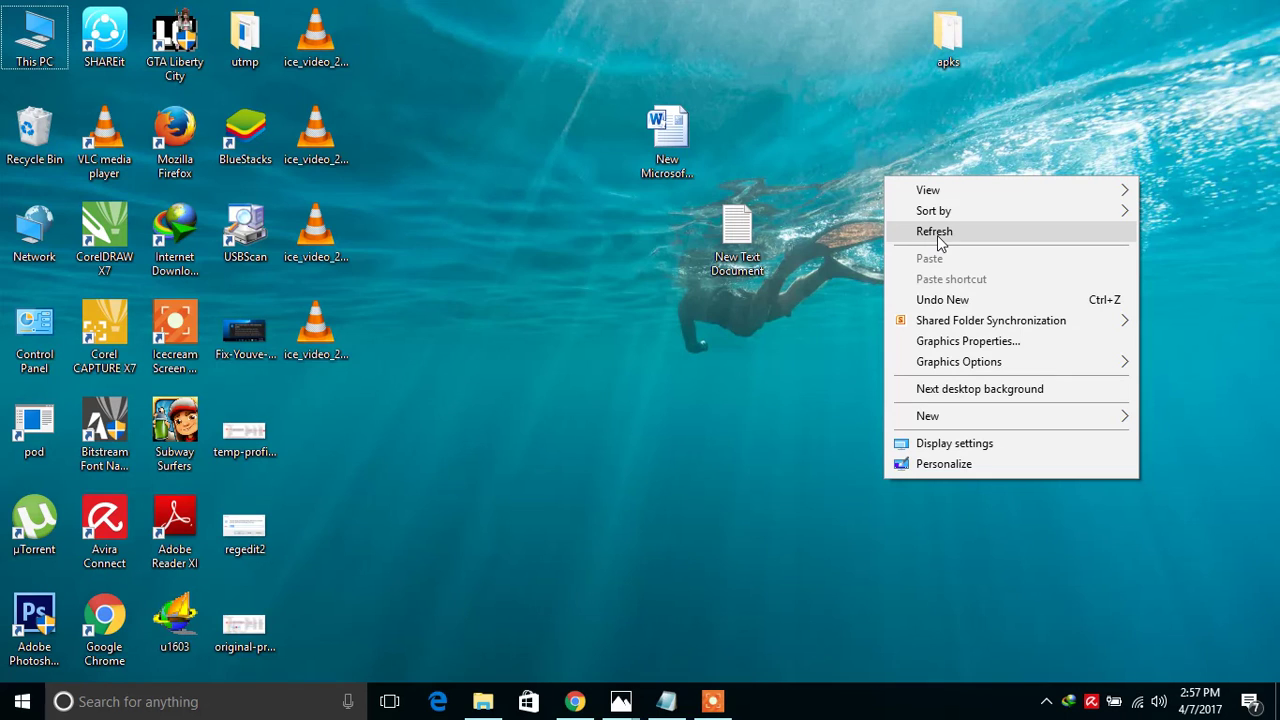
{"action": "left_click", "coordinate": [938, 240]}
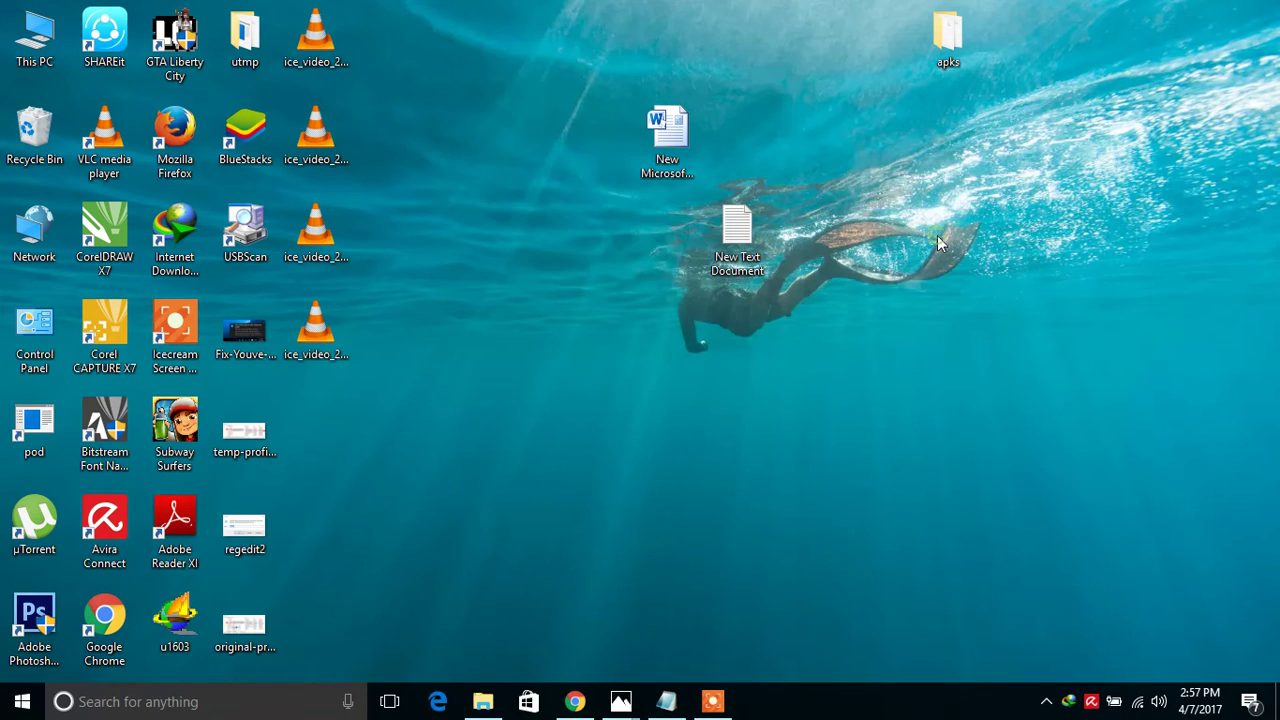
{"action": "right_click", "coordinate": [835, 228]}
{"action": "left_click", "coordinate": [886, 283]}
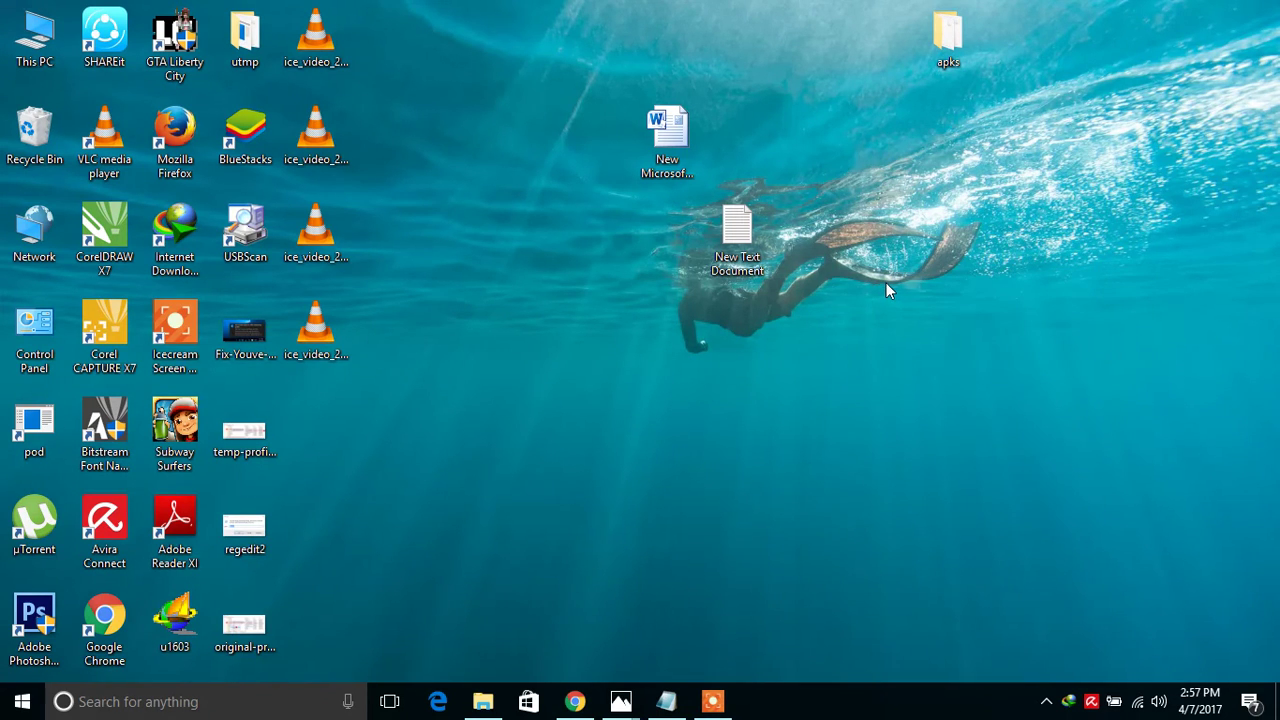